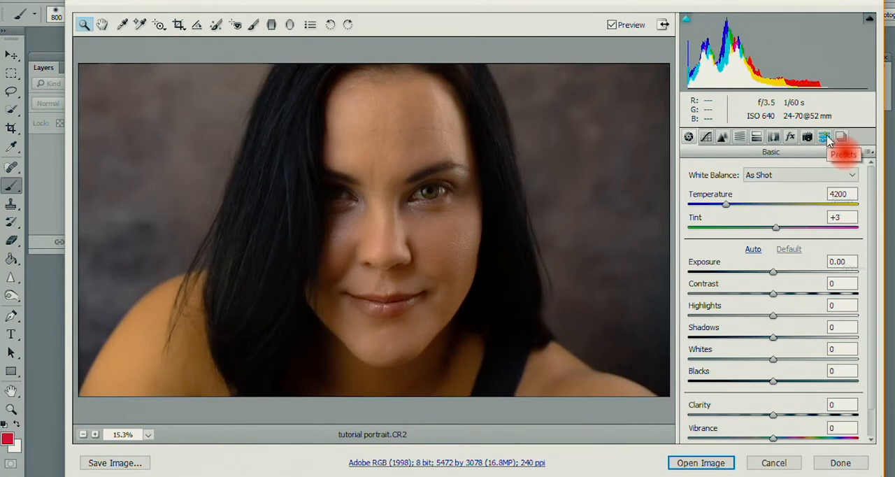
- Apply the portrait preset to the raw photo, check its basic adjustments and open the image for editing
click(827, 138)
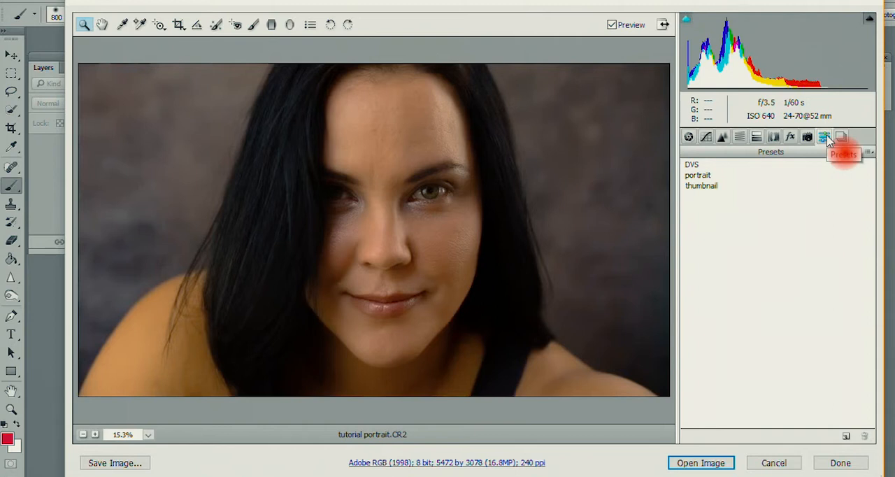
click(698, 176)
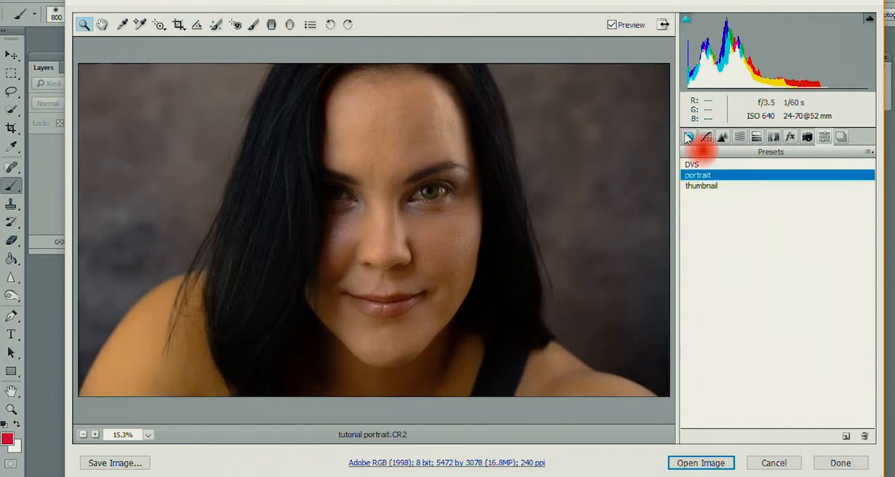
click(688, 138)
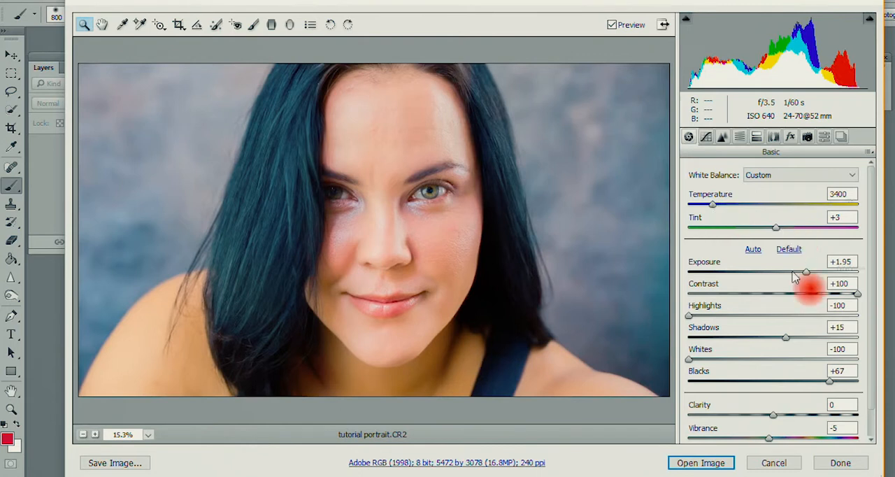
scroll(783, 321, down, 1)
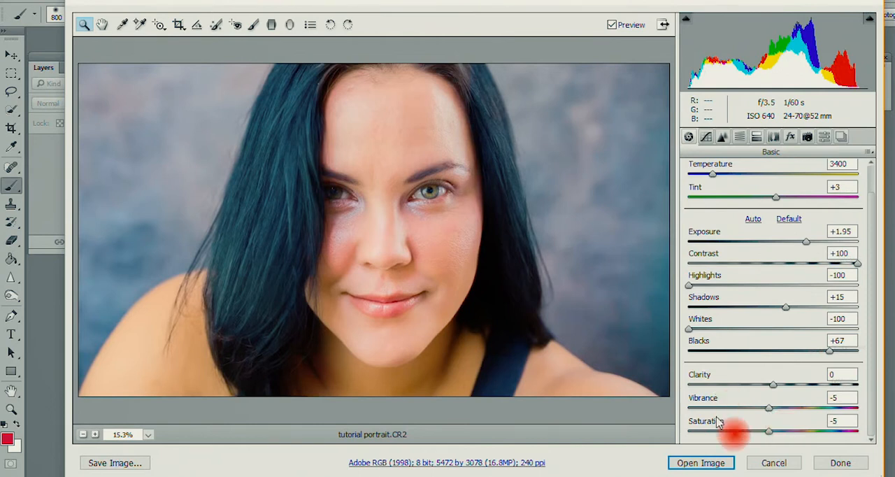
click(708, 466)
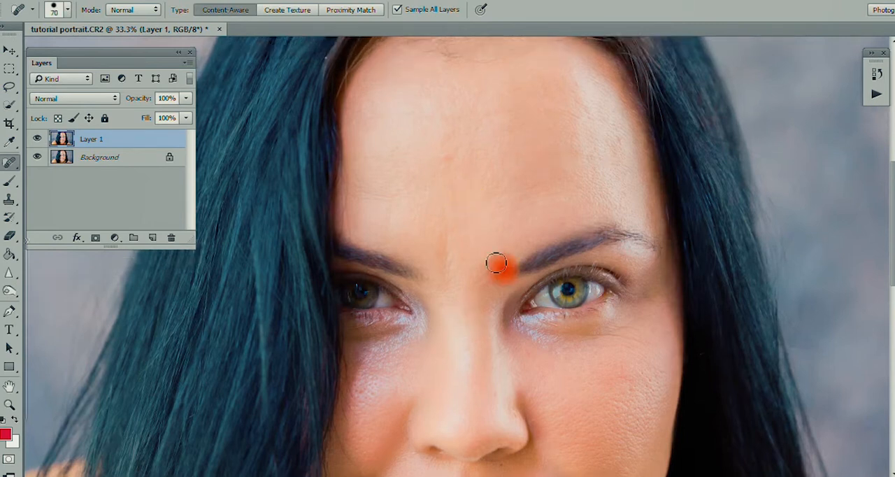
- Retouch skin blemishes between the brows and across the face on Layer 1 with the Content-Aware Spot Healing Brush
drag(496, 263, 481, 288)
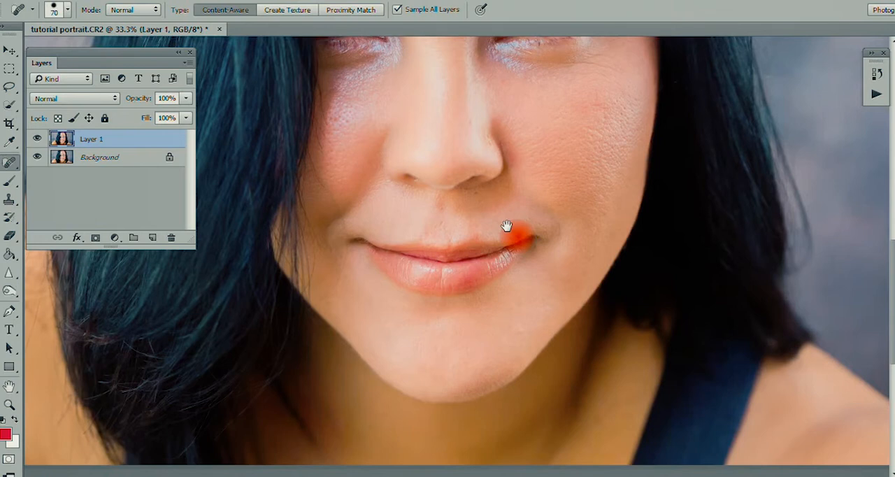
key(ctrl+minus)
key(ctrl+minus)
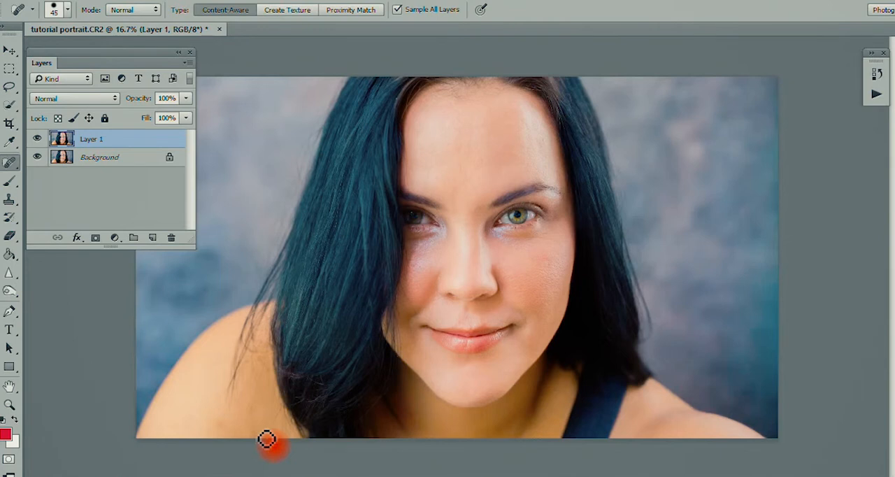
key(ctrl+plus)
click(501, 174)
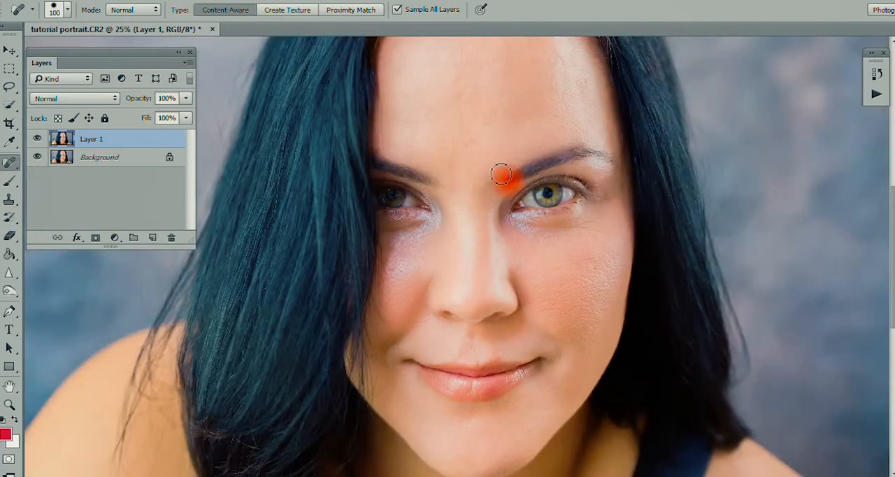
scroll(481, 256, down, 3)
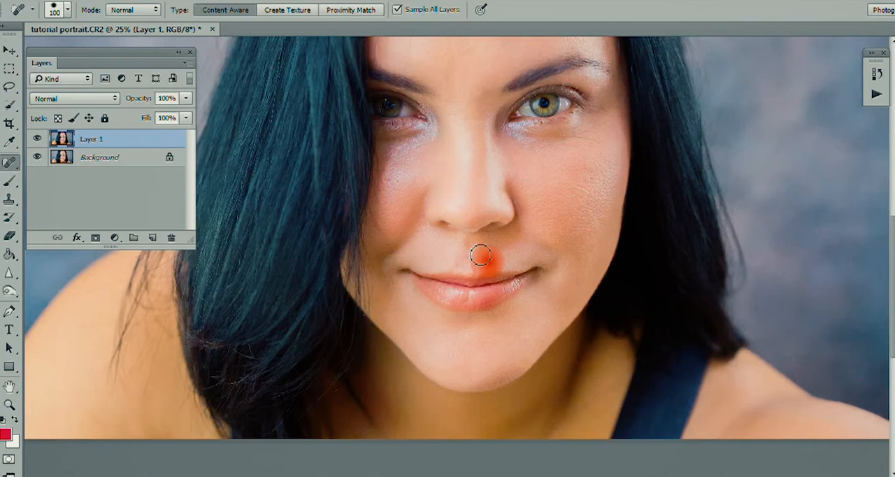
click(9, 157)
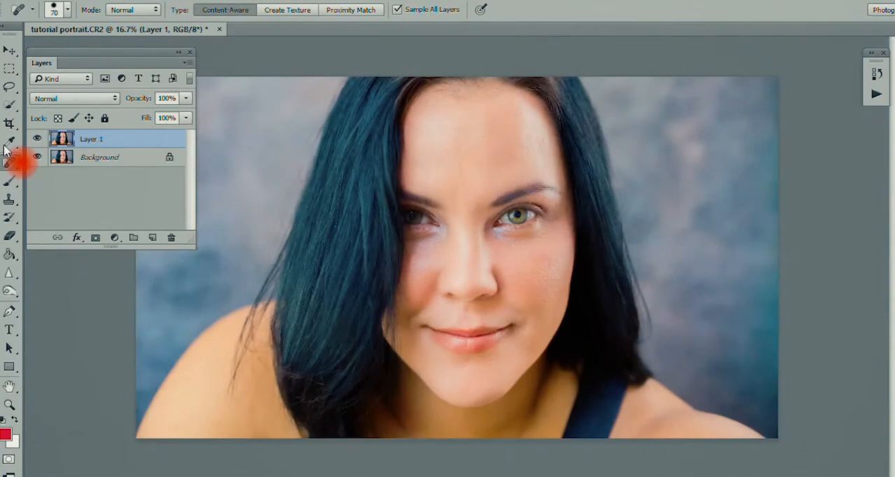
click(237, 12)
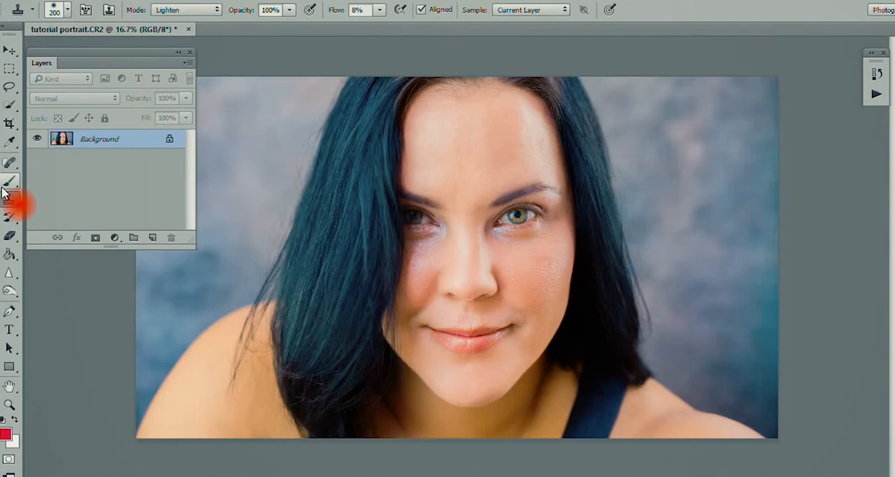
- Clone smooth skin over the under-eye area, cheeks and chin using the Clone Stamp in Lighten mode, comparing before and after
click(185, 9)
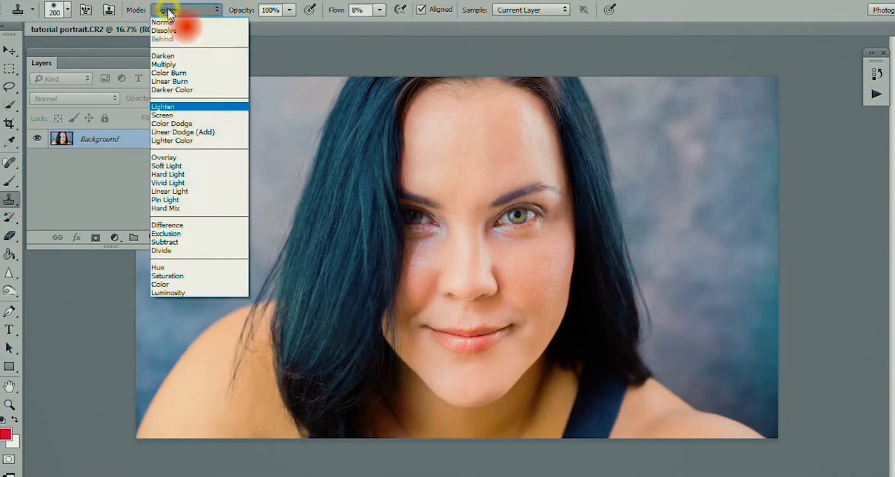
click(164, 107)
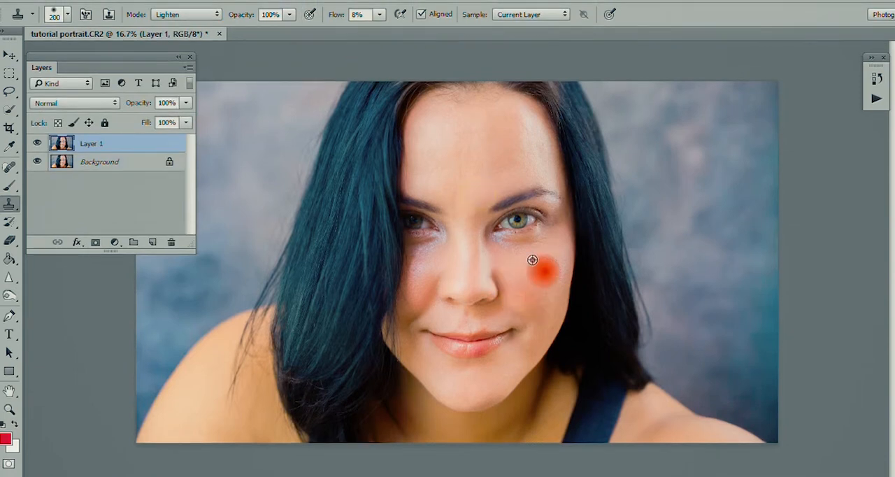
alt+click(516, 258)
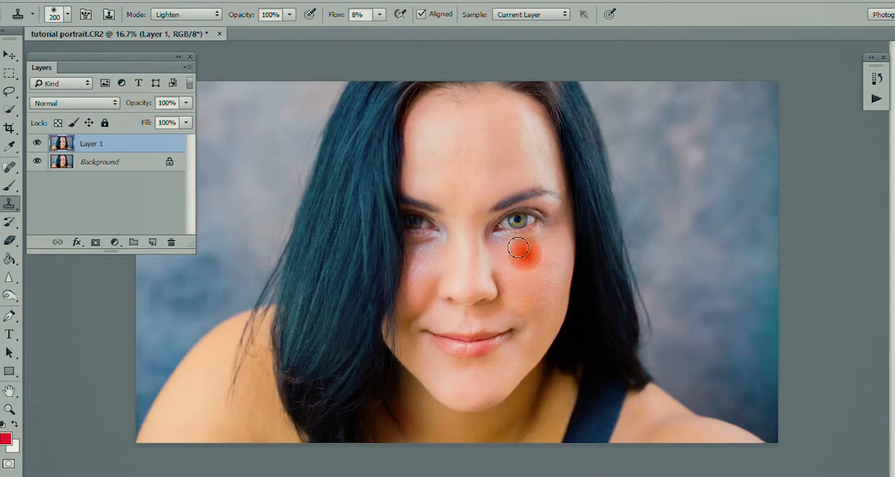
mouse_move(518, 249)
mouse_down()
mouse_move(545, 243)
mouse_move(529, 244)
mouse_move(567, 219)
mouse_move(520, 256)
mouse_move(490, 243)
mouse_move(491, 234)
mouse_move(503, 281)
mouse_move(497, 275)
mouse_move(522, 326)
mouse_move(501, 270)
mouse_move(498, 291)
mouse_move(531, 333)
mouse_move(478, 299)
mouse_move(421, 279)
mouse_move(435, 290)
mouse_move(442, 279)
mouse_move(432, 306)
mouse_move(443, 272)
mouse_move(416, 319)
mouse_move(426, 270)
mouse_move(380, 237)
mouse_move(414, 275)
mouse_move(423, 309)
mouse_move(411, 329)
mouse_up()
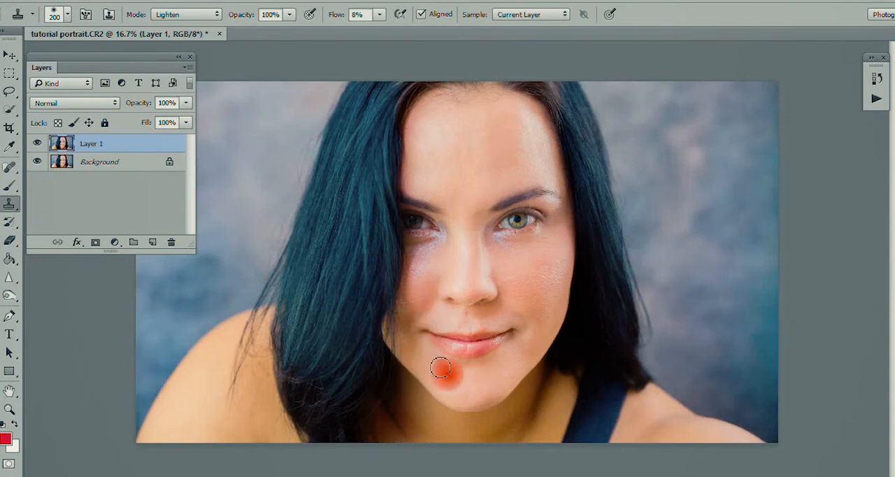
drag(441, 367, 440, 367)
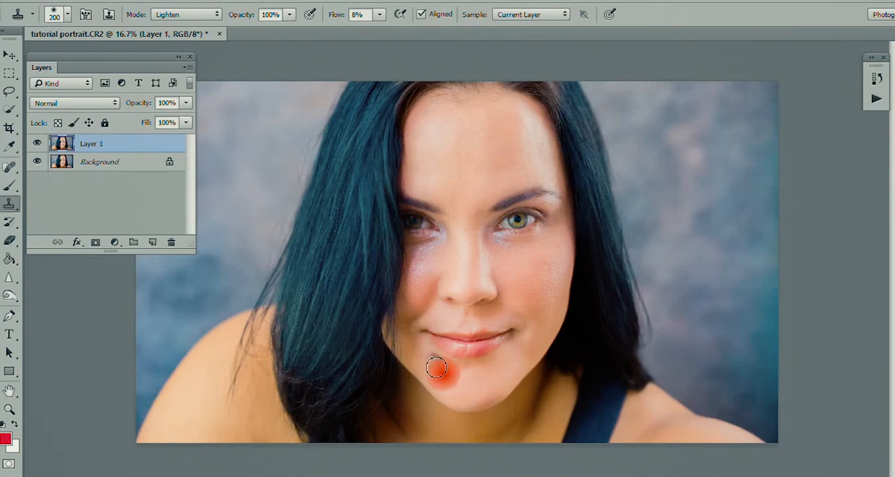
alt+click(423, 281)
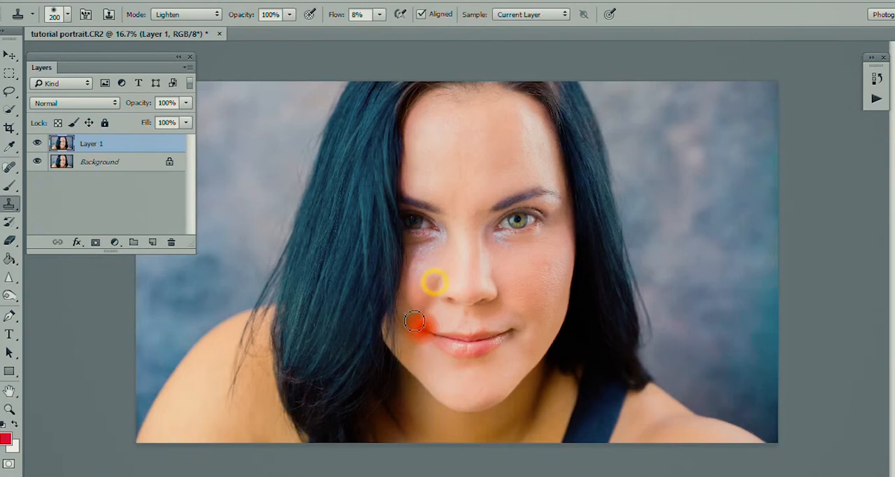
click(40, 142)
click(40, 142)
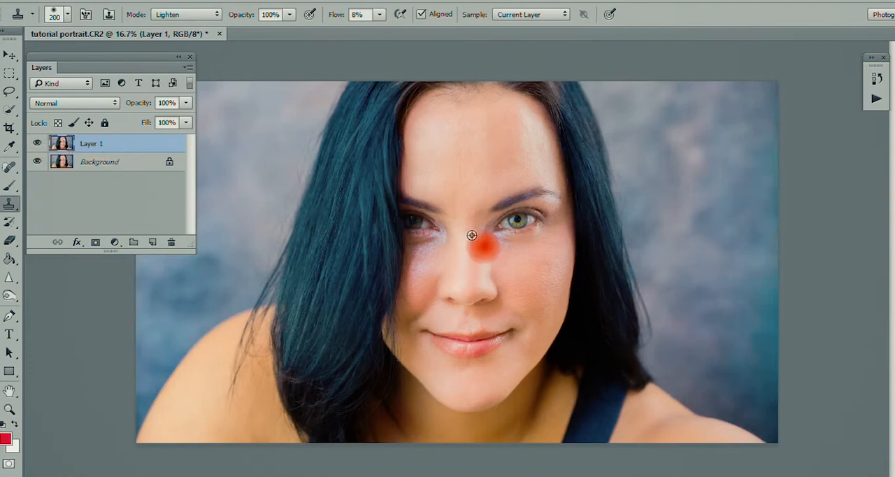
- Even out the forehead and the shadowed cheek beside the nose with further Clone Stamp strokes on Layer 1
mouse_move(481, 169)
mouse_down()
mouse_move(455, 140)
mouse_move(493, 137)
mouse_move(456, 150)
mouse_move(426, 177)
mouse_move(437, 177)
mouse_move(427, 162)
mouse_move(411, 169)
mouse_move(380, 223)
mouse_move(462, 218)
mouse_move(469, 187)
mouse_move(473, 227)
mouse_move(485, 196)
mouse_move(458, 183)
mouse_move(452, 202)
mouse_move(462, 213)
mouse_move(390, 151)
mouse_move(100, 179)
mouse_move(425, 275)
mouse_up()
alt+click(453, 139)
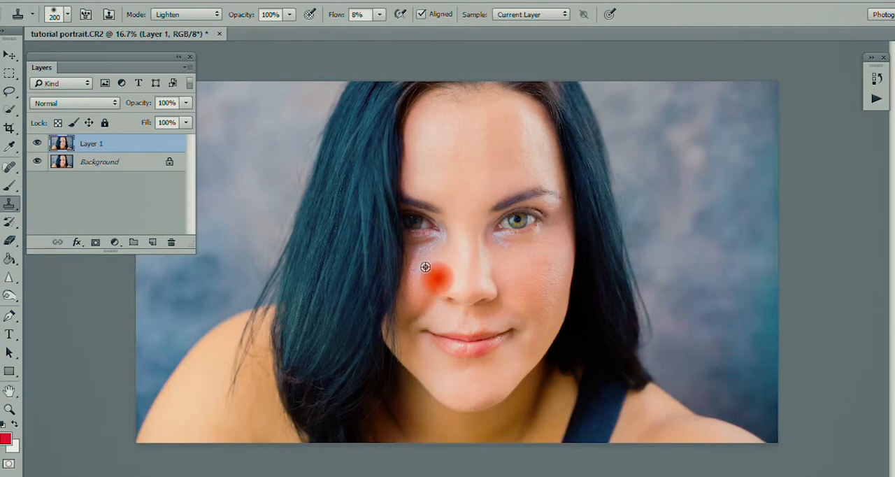
alt+click(425, 266)
drag(426, 281, 432, 278)
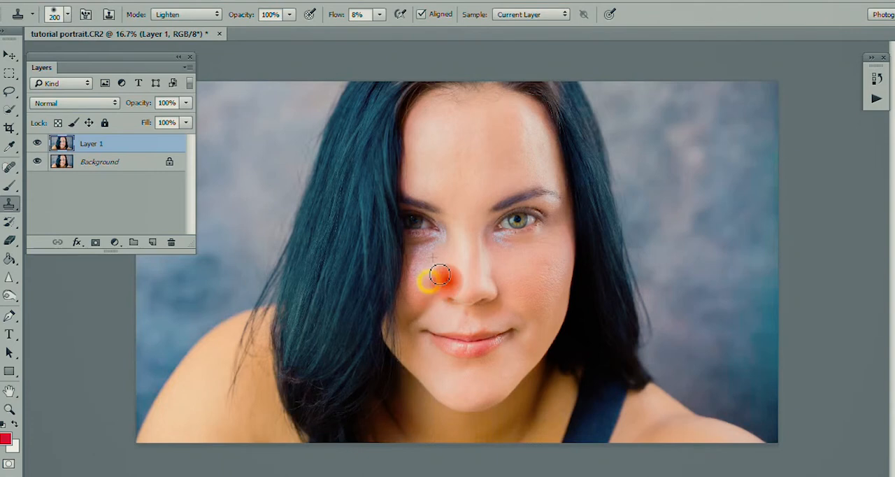
- Compare Layer 1 with the background by toggling its visibility, and flatten the image
click(38, 144)
click(38, 144)
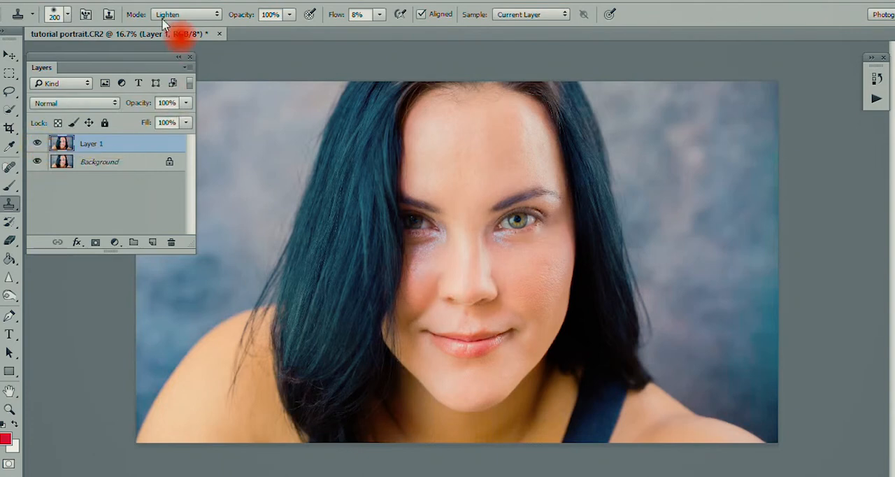
right_click(97, 171)
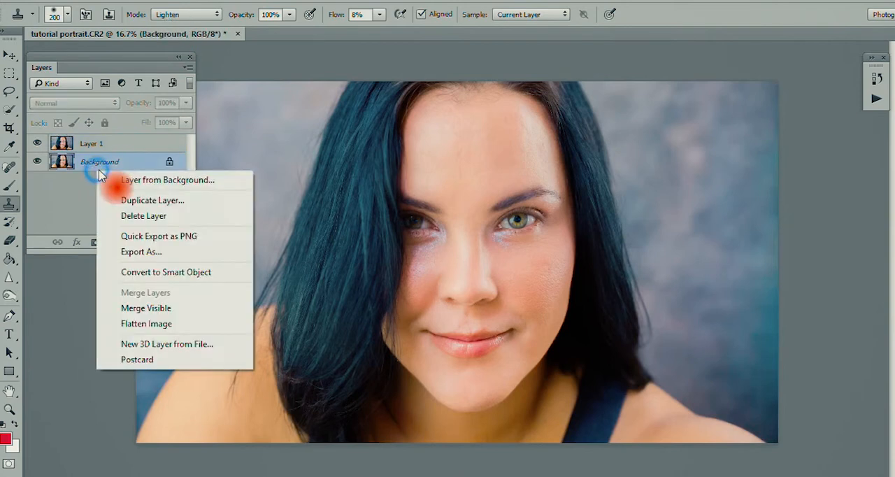
click(128, 323)
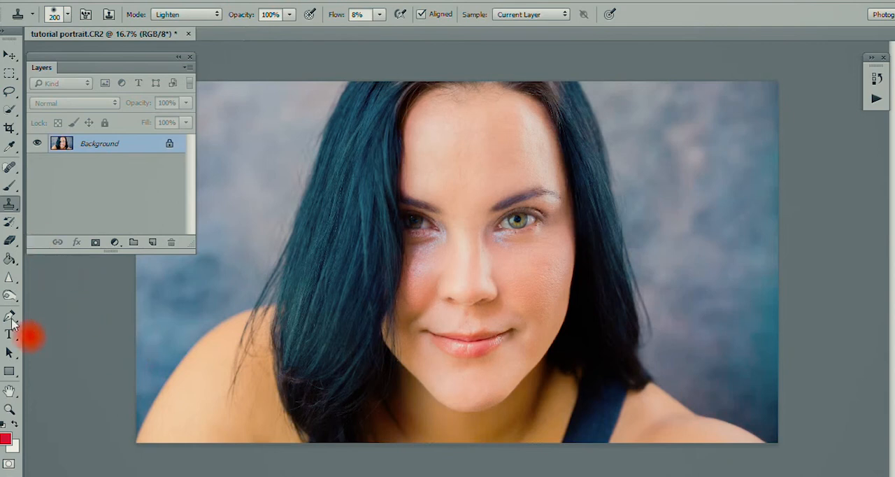
- Create a new Soft Light layer filled with 50% gray for dodging and burning
click(9, 296)
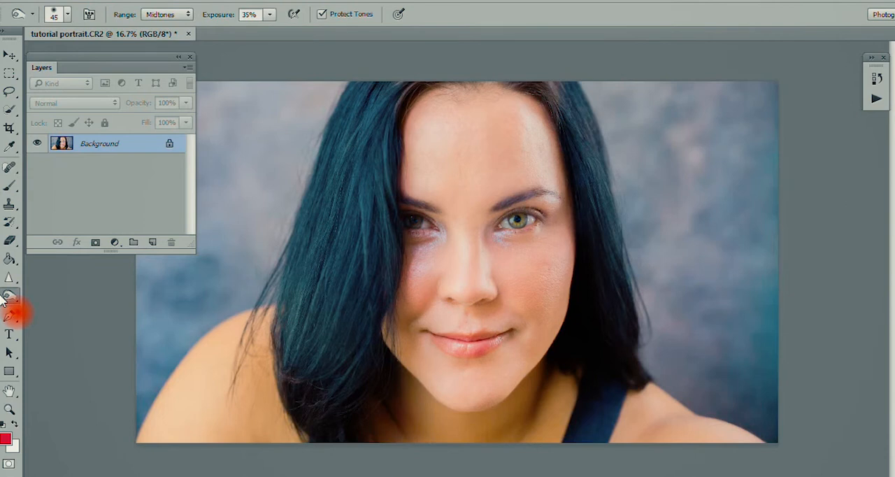
key(ctrl+shift+n)
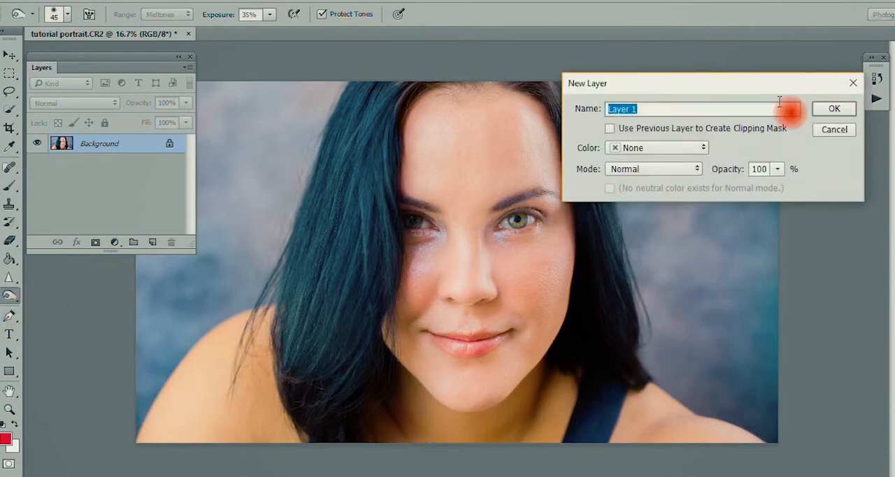
click(664, 168)
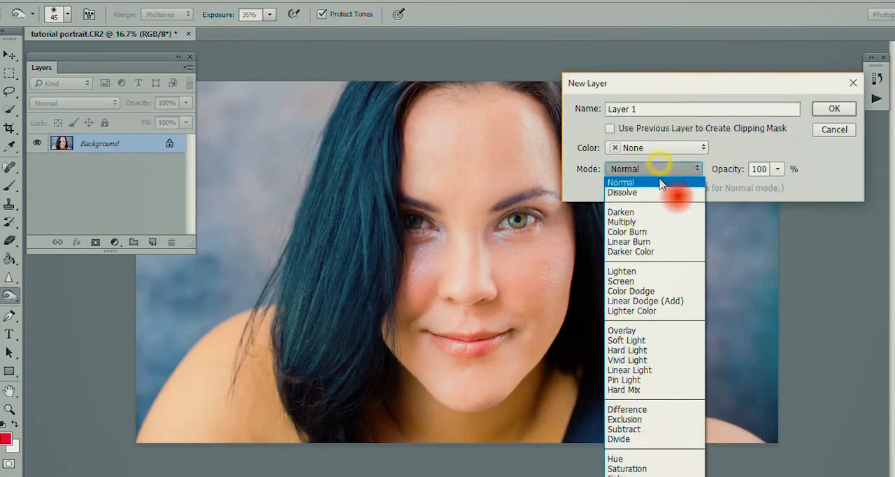
click(659, 341)
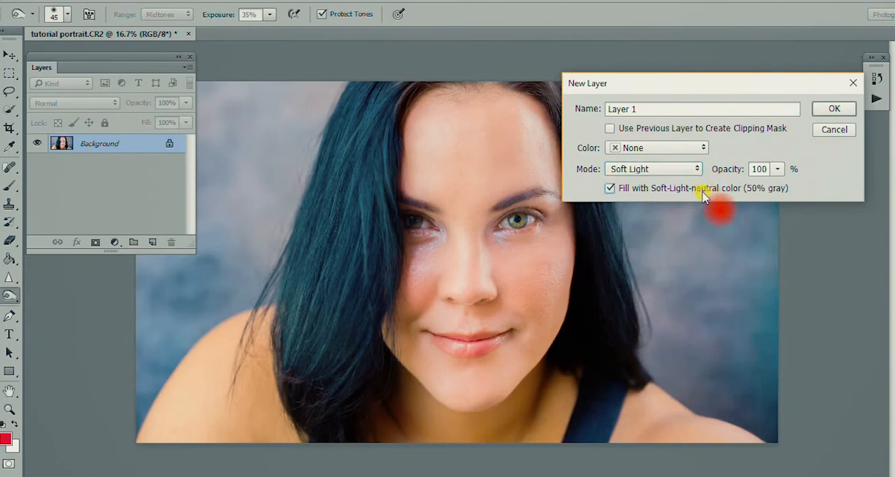
click(834, 109)
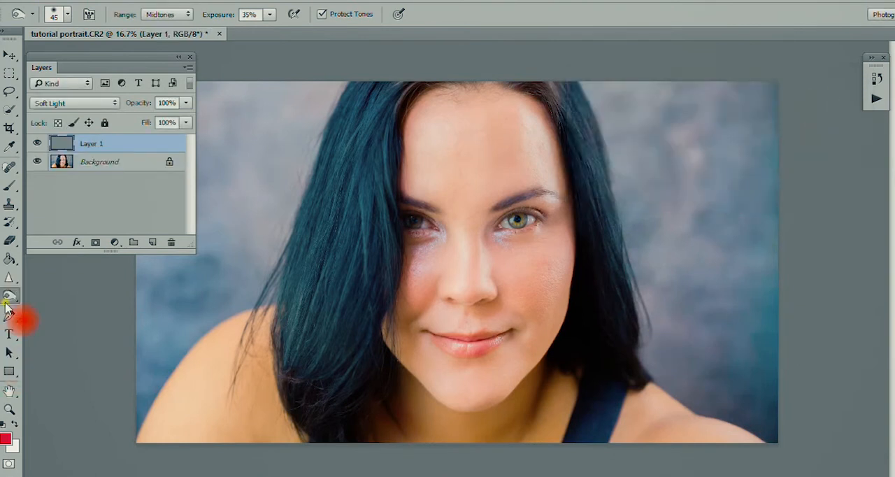
- Prepare the Burn tool for the gray layer with its exposure set to 31%
click(6, 303)
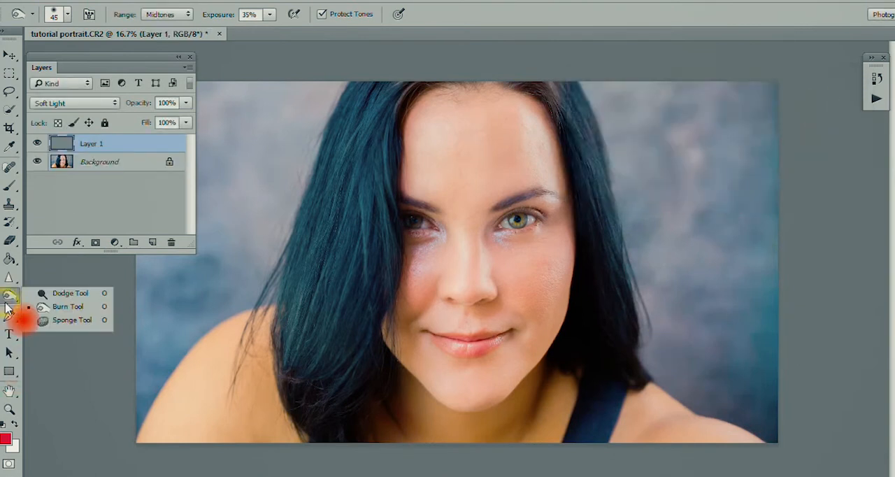
click(42, 293)
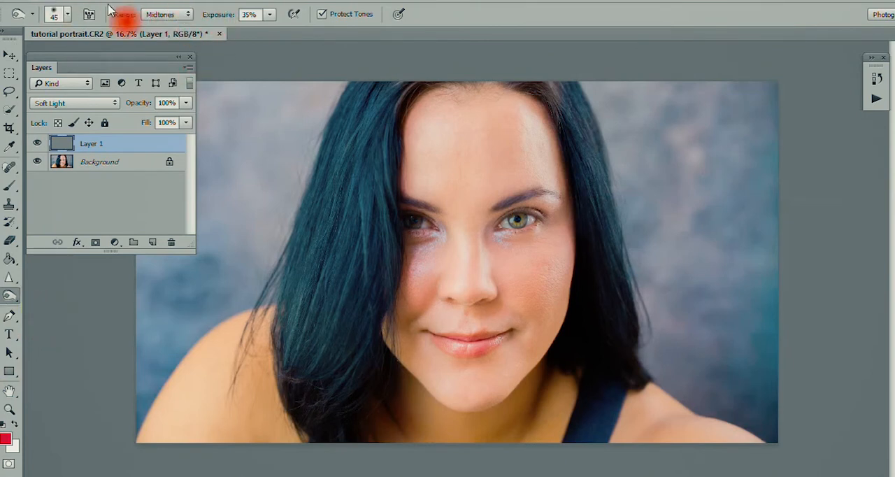
click(269, 14)
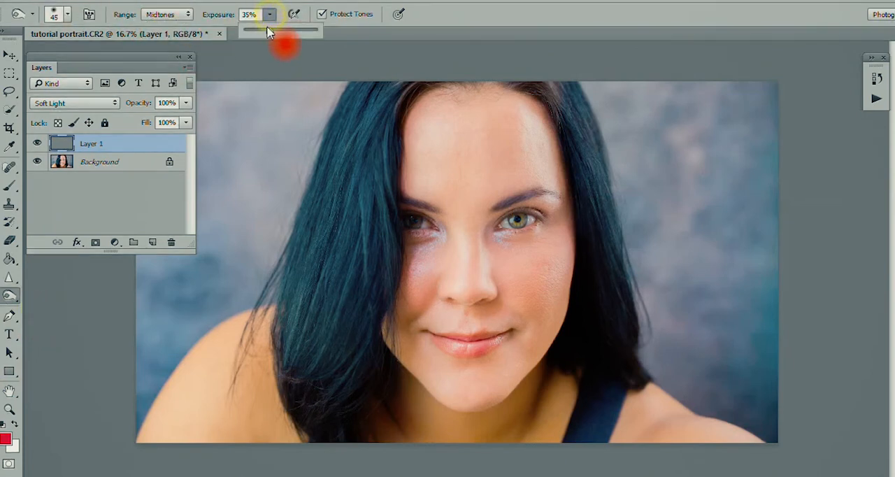
drag(269, 30, 268, 35)
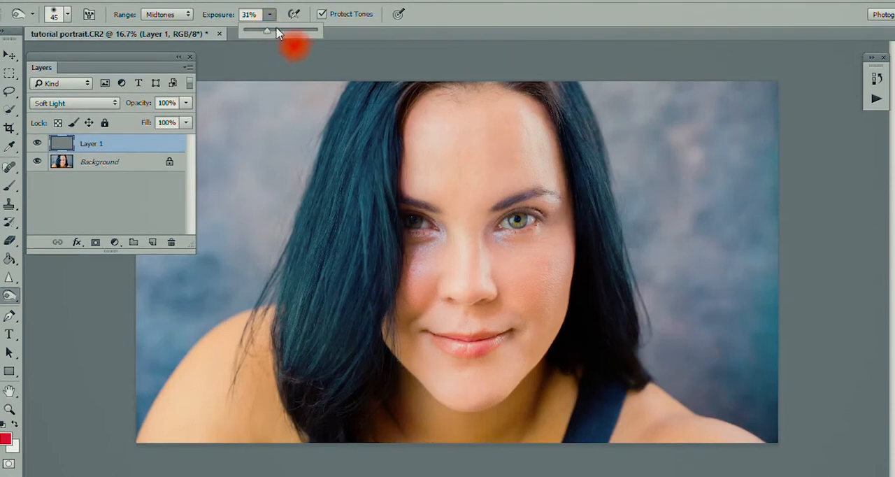
click(452, 1)
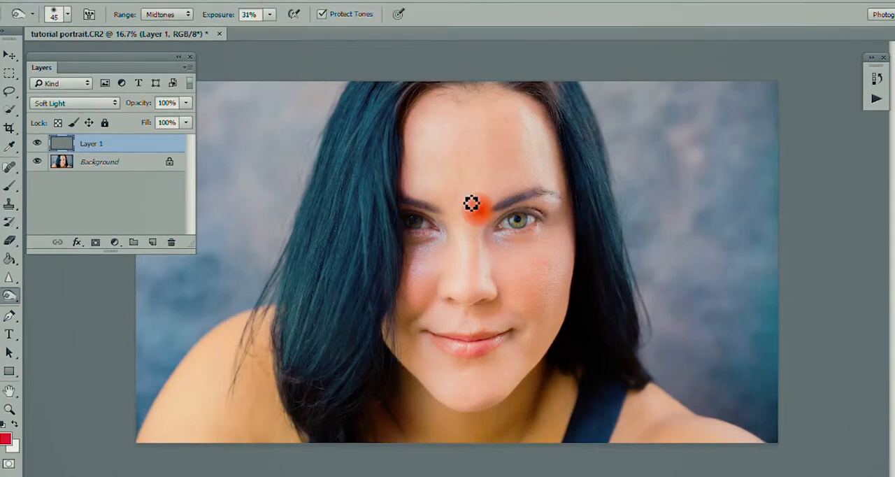
- Adjust the brush size and darken the eyebrows and hair on the Soft Light layer with Burn tool strokes
drag(478, 233, 465, 223)
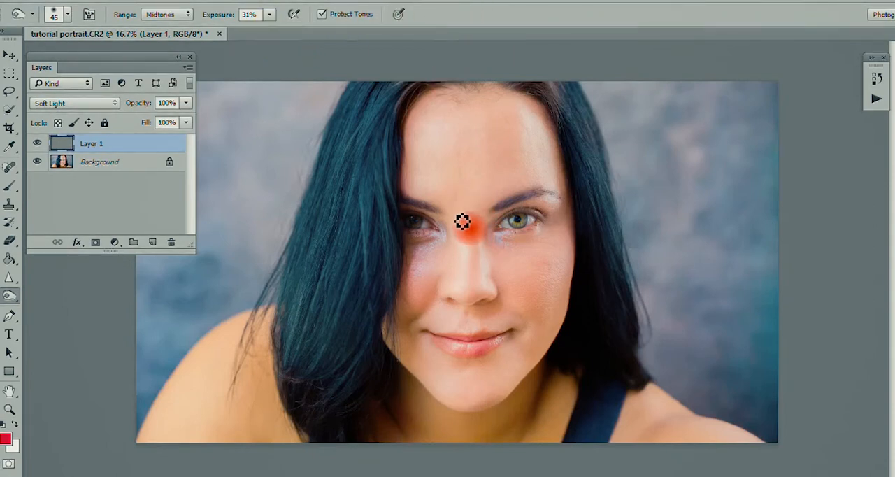
key(bracketright)
key(bracketright)
key(bracketright)
key(bracketright)
key(bracketright)
key(bracketright)
key(bracketright)
key(bracketright)
key(bracketright)
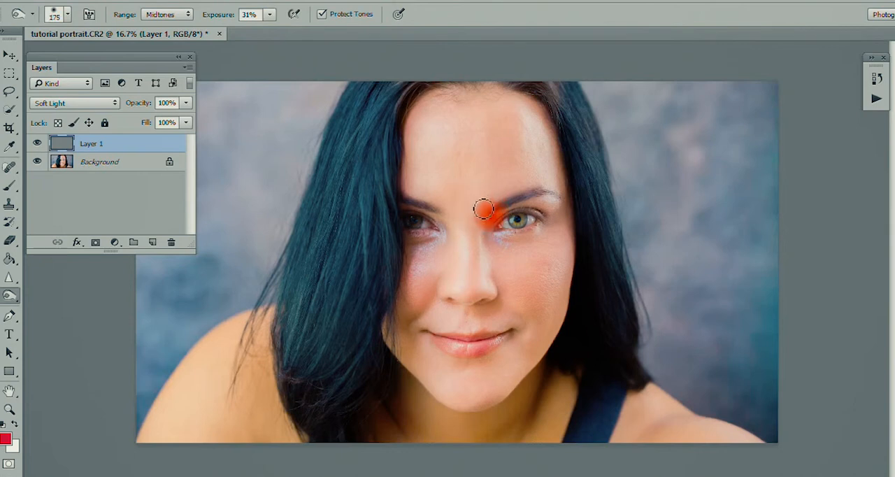
key(bracketleft)
mouse_move(483, 206)
mouse_down()
mouse_move(411, 201)
mouse_move(440, 218)
mouse_move(415, 198)
mouse_move(521, 224)
mouse_move(501, 210)
mouse_move(553, 195)
mouse_move(565, 205)
mouse_move(517, 195)
mouse_move(500, 208)
mouse_move(538, 200)
mouse_move(480, 266)
mouse_move(488, 262)
mouse_move(500, 300)
mouse_move(459, 263)
mouse_move(495, 272)
mouse_move(489, 288)
mouse_move(489, 245)
mouse_move(461, 263)
mouse_move(457, 248)
mouse_move(450, 280)
mouse_move(489, 165)
mouse_move(502, 76)
mouse_move(552, 93)
mouse_move(534, 70)
mouse_move(574, 105)
mouse_move(501, 62)
mouse_move(545, 84)
mouse_move(392, 62)
mouse_move(407, 74)
mouse_move(398, 98)
mouse_move(411, 88)
mouse_move(396, 107)
mouse_move(481, 70)
mouse_move(400, 106)
mouse_move(509, 70)
mouse_move(543, 88)
mouse_move(633, 270)
mouse_move(593, 132)
mouse_move(592, 302)
mouse_move(380, 104)
mouse_move(332, 371)
mouse_move(351, 114)
mouse_up()
- Resize the Burn brush to about 300 and darken the hair strands on the Soft Light layer
key(bracketright)
key(bracketright)
key(bracketright)
key(bracketright)
key(bracketright)
key(bracketright)
key(bracketright)
key(bracketleft)
key(bracketleft)
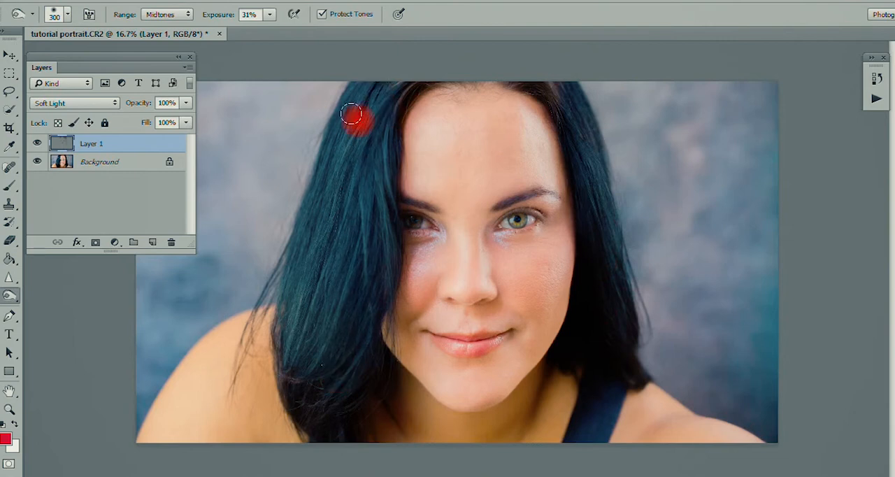
mouse_move(286, 374)
mouse_down()
mouse_move(300, 349)
mouse_move(306, 384)
mouse_move(464, 440)
mouse_move(474, 280)
mouse_move(551, 264)
mouse_move(567, 231)
mouse_move(517, 338)
mouse_move(432, 279)
mouse_move(431, 332)
mouse_move(445, 344)
mouse_move(508, 339)
mouse_move(438, 343)
mouse_move(462, 357)
mouse_move(514, 339)
mouse_move(430, 343)
mouse_move(448, 334)
mouse_move(524, 221)
mouse_up()
- Darken the eye contours and the eyebrow with Burn strokes, using a small brush of about 70 to 80
key(bracketleft)
key(bracketleft)
key(bracketleft)
key(bracketleft)
key(bracketleft)
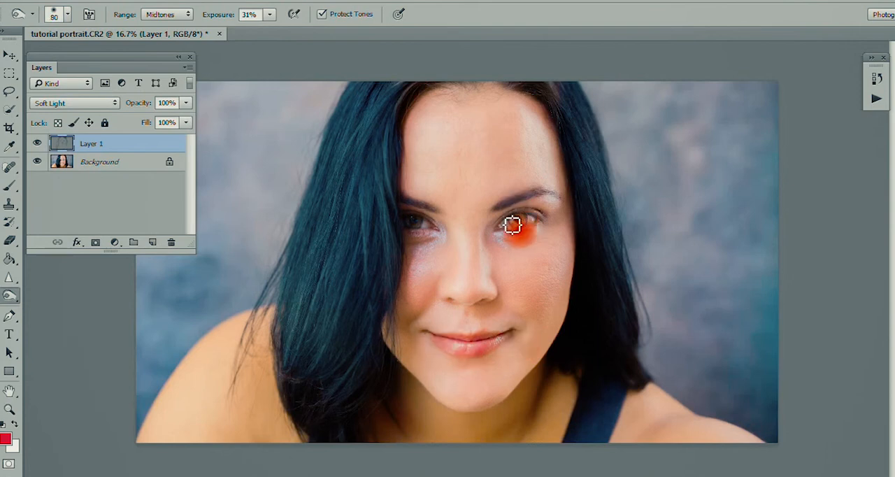
key(ctrl+plus)
key(bracketleft)
key(bracketleft)
key(bracketleft)
mouse_move(513, 229)
mouse_down()
mouse_move(539, 224)
mouse_move(543, 206)
mouse_move(573, 202)
mouse_move(546, 204)
mouse_move(547, 216)
mouse_move(541, 197)
mouse_move(592, 200)
mouse_move(543, 191)
mouse_move(598, 203)
mouse_move(555, 192)
mouse_move(436, 189)
mouse_move(384, 171)
mouse_move(386, 219)
mouse_move(377, 214)
mouse_move(553, 240)
mouse_move(550, 191)
mouse_move(565, 172)
mouse_move(596, 167)
mouse_up()
key(bracketleft)
key(bracketright)
key(bracketleft)
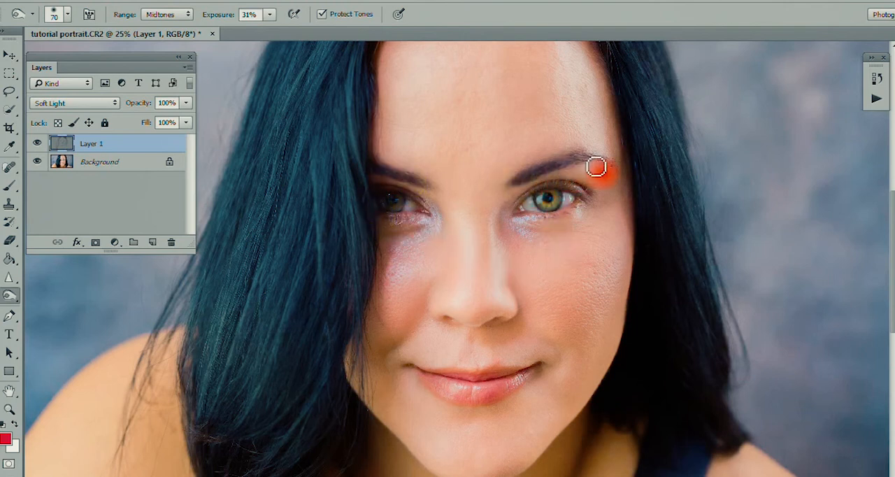
- Burn the nose and lip areas, and compare the result by toggling Layer 1's visibility
click(474, 277)
click(469, 343)
key(bracketright)
key(bracketright)
key(bracketright)
key(bracketright)
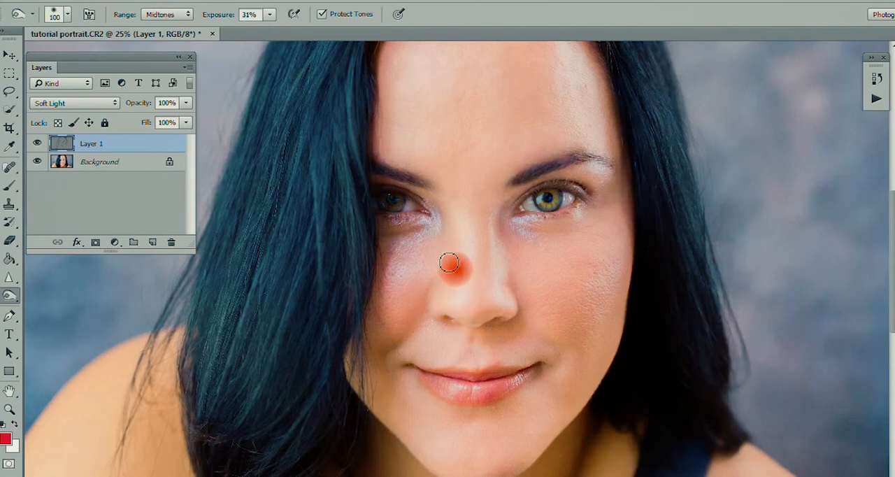
click(38, 143)
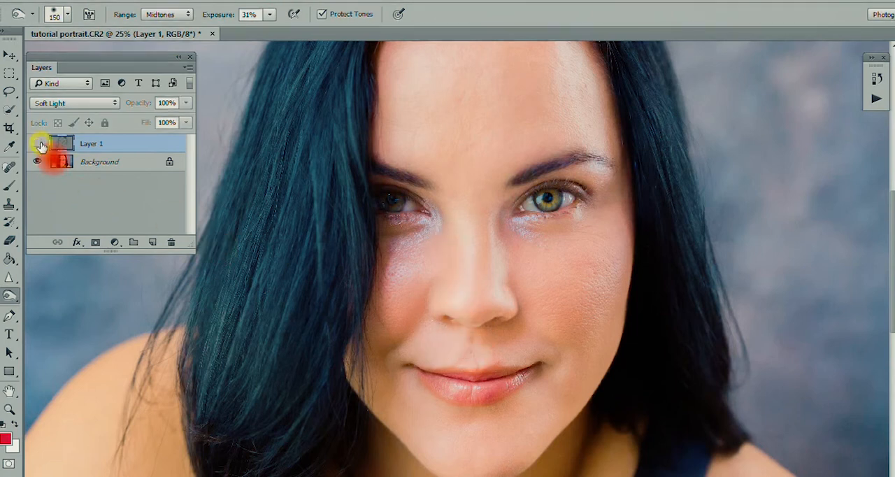
click(38, 143)
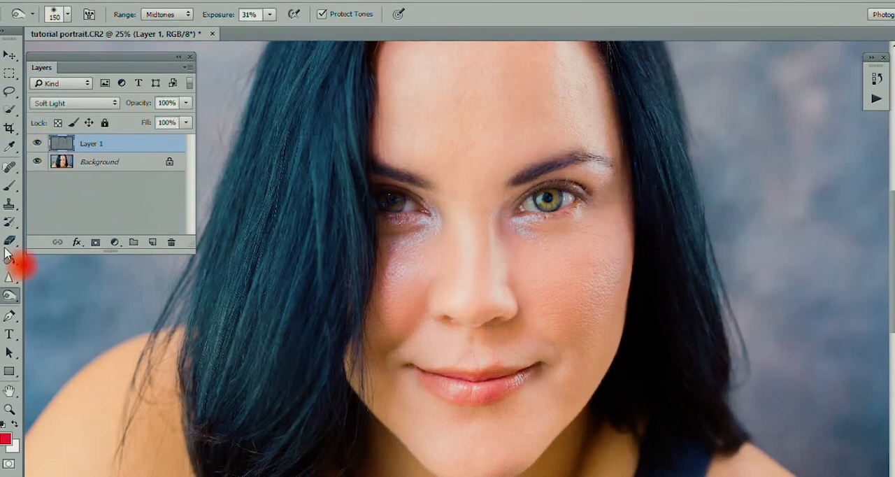
- Switch to the Dodge tool with a brush of about 200 to 250 and lighten the forehead
mouse_move(7, 299)
mouse_down()
mouse_move(40, 320)
mouse_move(63, 319)
mouse_move(60, 306)
mouse_up()
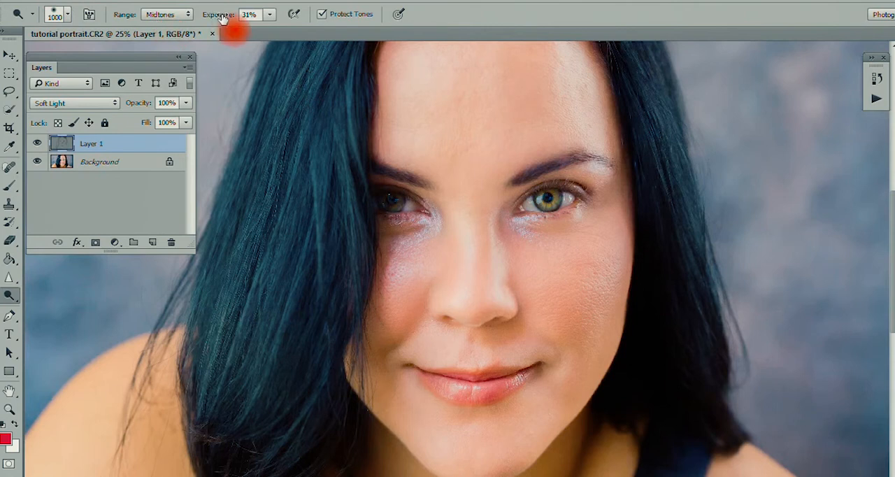
key(bracketleft)
key(bracketleft)
key(bracketleft)
key(bracketleft)
key(bracketleft)
key(bracketleft)
key(bracketleft)
key(bracketleft)
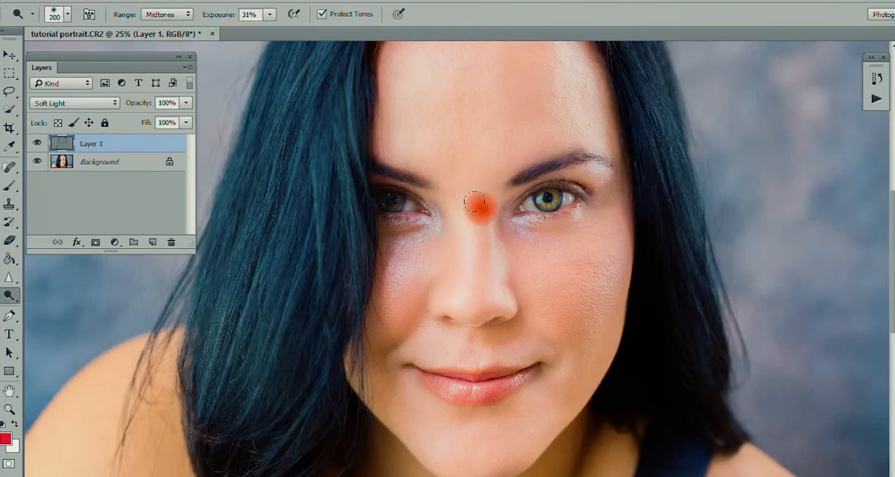
scroll(472, 179, up, 2)
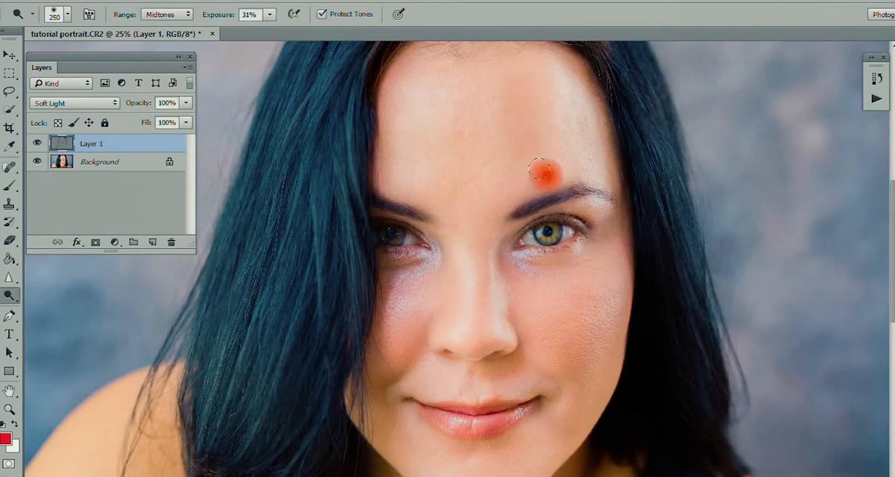
- Dodge the area between the eyebrows, the nose bridge and the forehead, varying the brush size between 150 and 400
key(bracketleft)
key(bracketleft)
key(bracketleft)
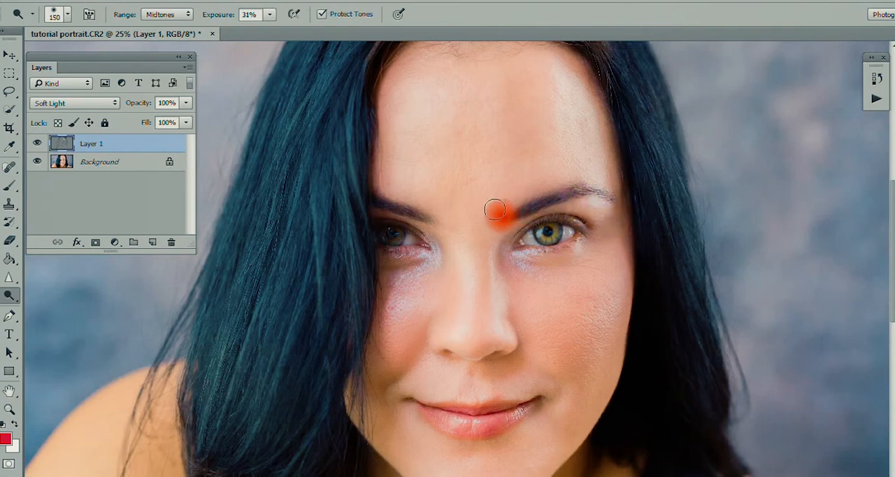
key(bracketright)
key(bracketright)
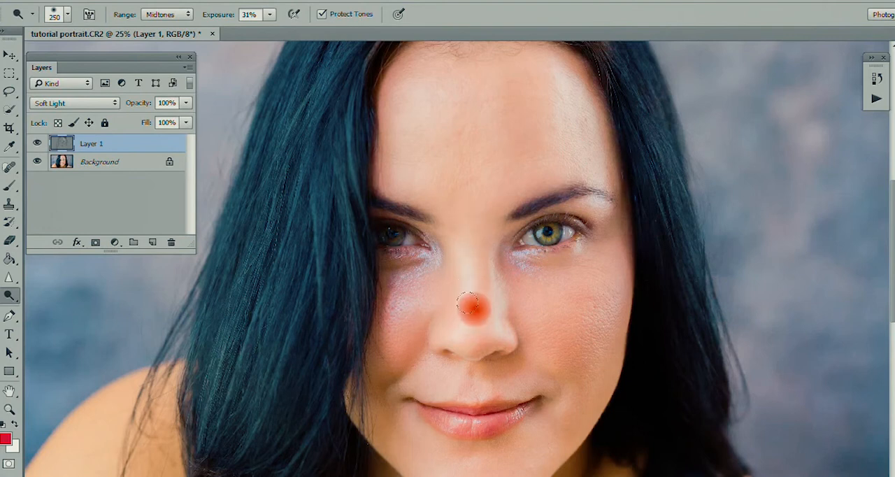
key(bracketright)
key(bracketright)
click(474, 207)
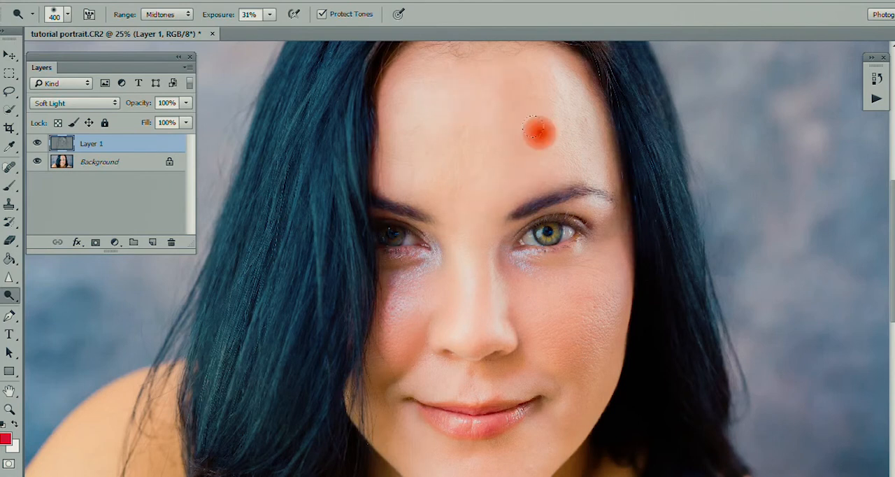
- Reduce the Dodge brush to 200 and lighten the areas under the eyes and along the cheeks
key(bracketleft)
key(bracketleft)
key(bracketleft)
scroll(461, 241, down, 3)
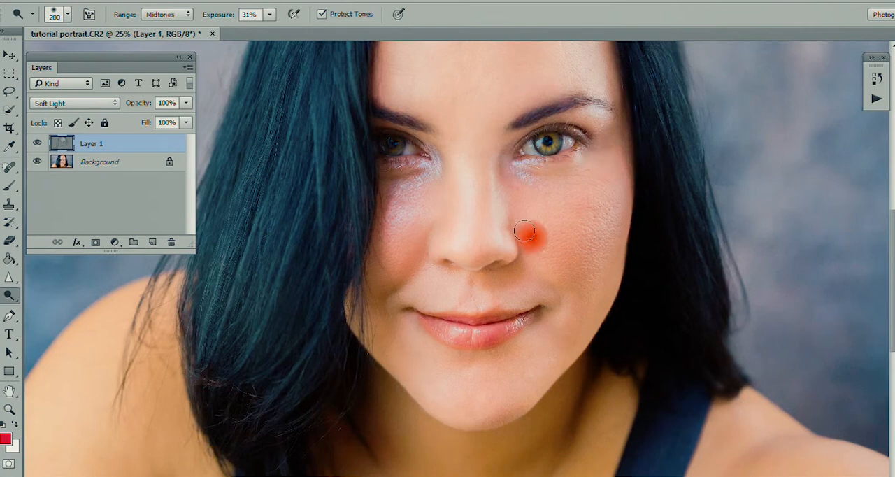
drag(390, 182, 415, 183)
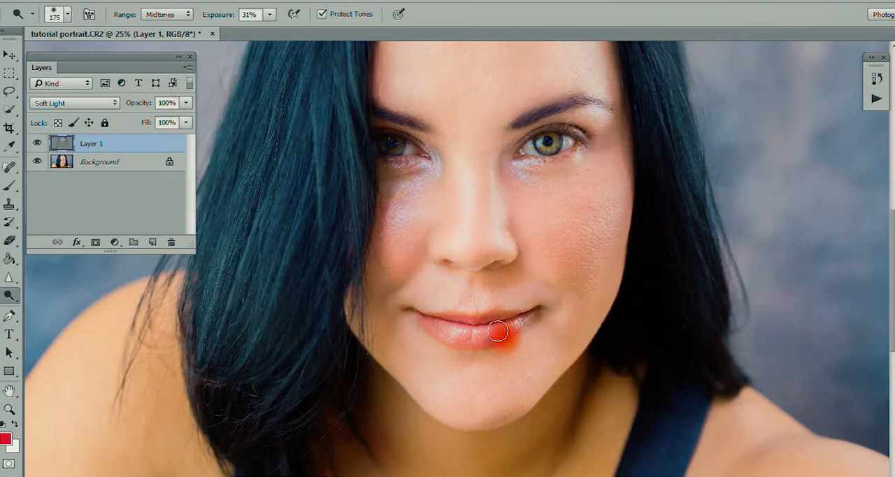
- Dodge the upper lip area, the lower lip and the chin with the brush reduced to 125
key(bracketleft)
key(bracketleft)
key(bracketleft)
mouse_move(497, 275)
mouse_down()
mouse_move(470, 295)
mouse_move(467, 278)
mouse_move(461, 299)
mouse_up()
click(492, 282)
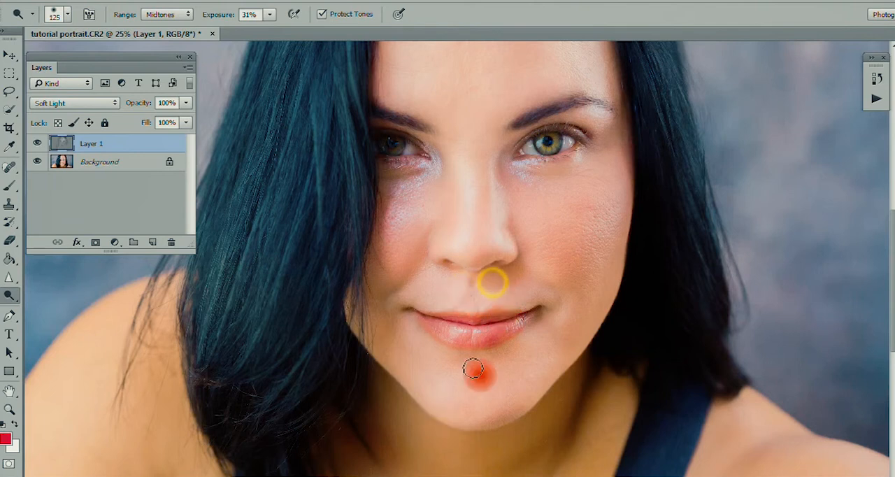
click(457, 335)
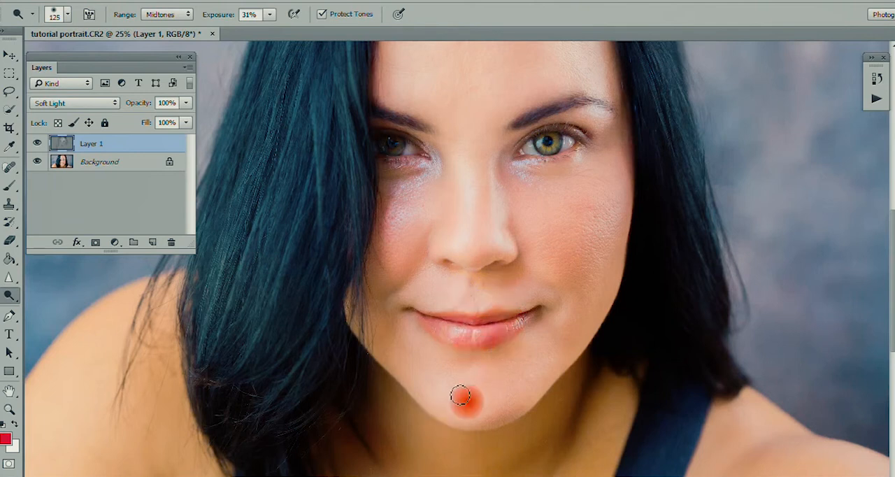
- Enlarge the Dodge brush up to 600 and lighten the neck and both shoulders
key(bracketright)
key(bracketright)
key(bracketright)
key(bracketright)
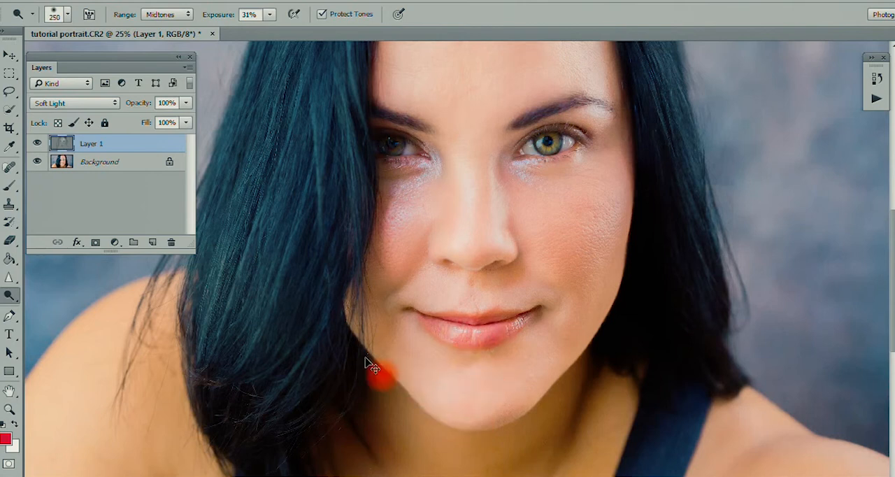
key(ctrl+minus)
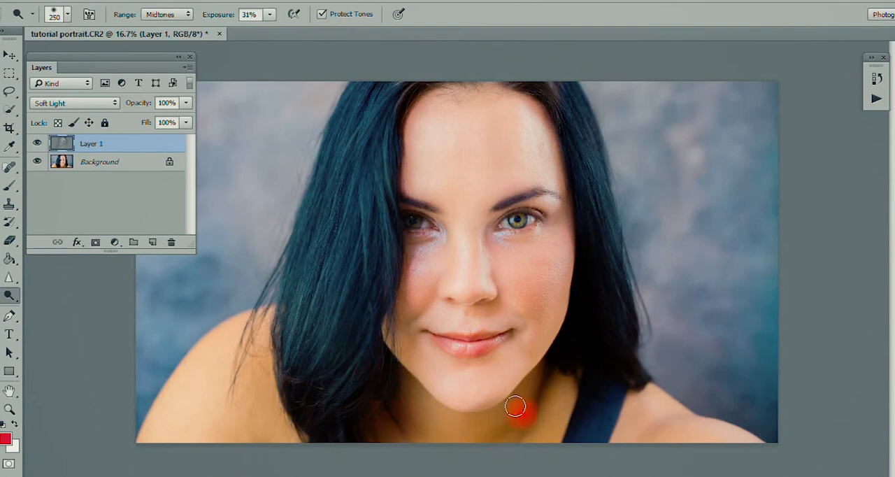
mouse_move(639, 424)
mouse_down()
mouse_move(675, 421)
mouse_move(647, 412)
mouse_move(663, 413)
mouse_up()
mouse_move(540, 401)
mouse_down()
mouse_move(505, 424)
mouse_move(529, 397)
mouse_move(432, 431)
mouse_move(403, 377)
mouse_move(378, 371)
mouse_move(267, 397)
mouse_move(261, 358)
mouse_move(185, 364)
mouse_move(257, 445)
mouse_move(278, 438)
mouse_up()
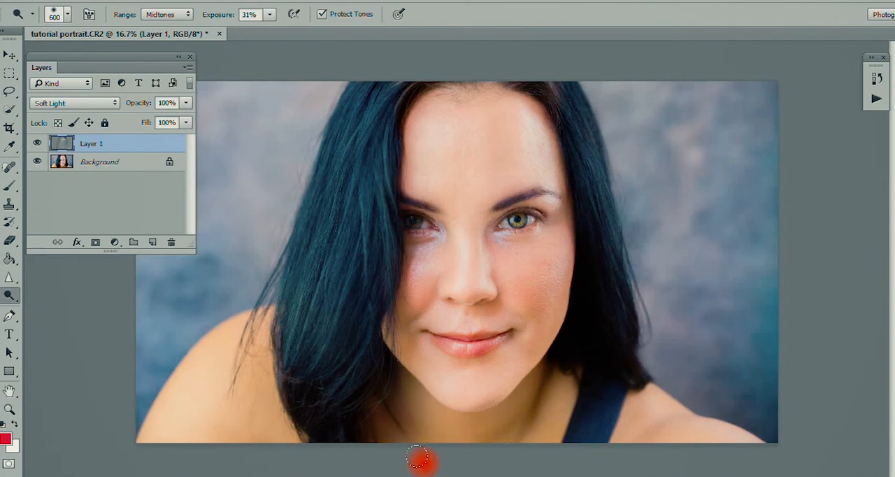
mouse_move(417, 458)
mouse_down()
mouse_move(536, 381)
mouse_move(604, 419)
mouse_move(510, 384)
mouse_move(486, 414)
mouse_move(410, 391)
mouse_up()
drag(409, 389, 407, 414)
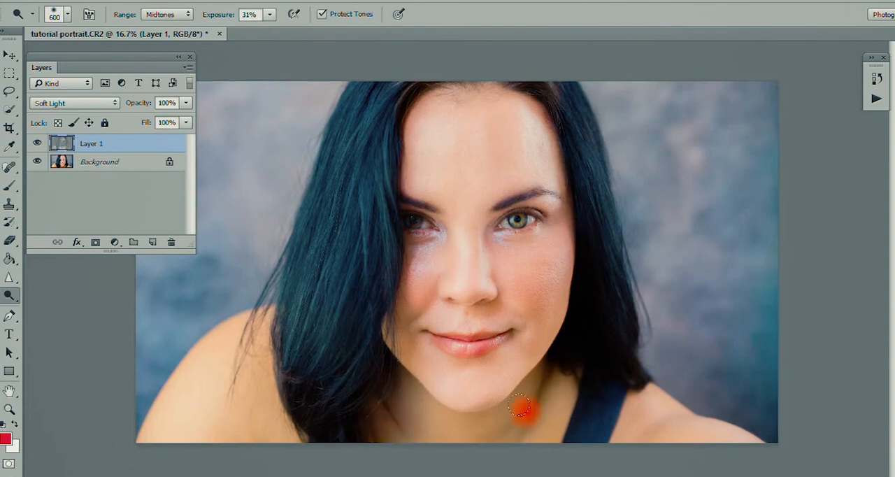
click(553, 385)
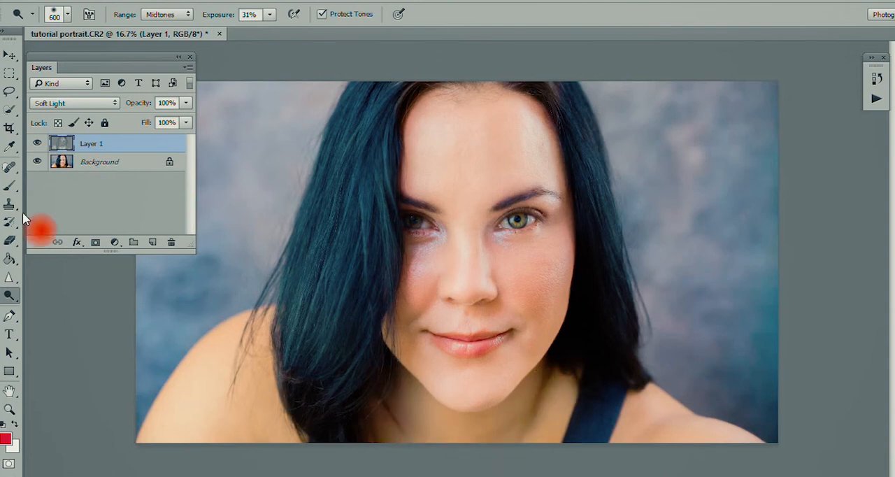
- Compare the portrait with and without Layer 1, and view the gray dodge and burn layer without the background
click(37, 143)
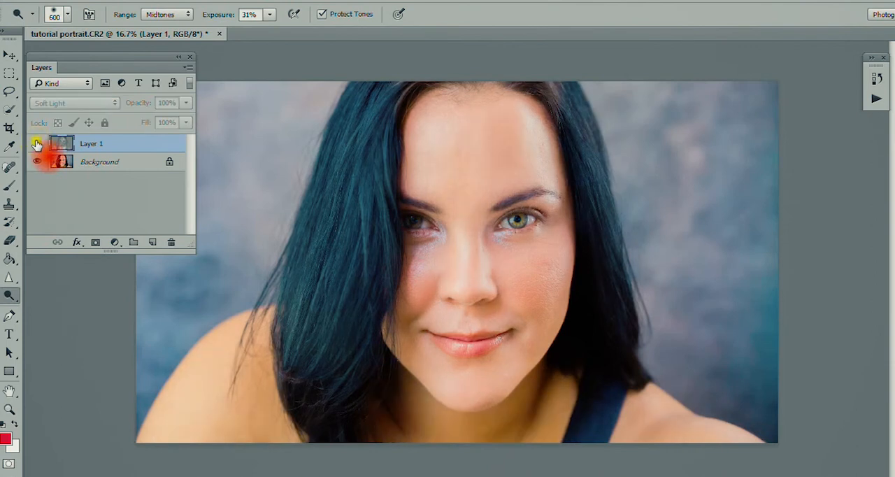
click(37, 143)
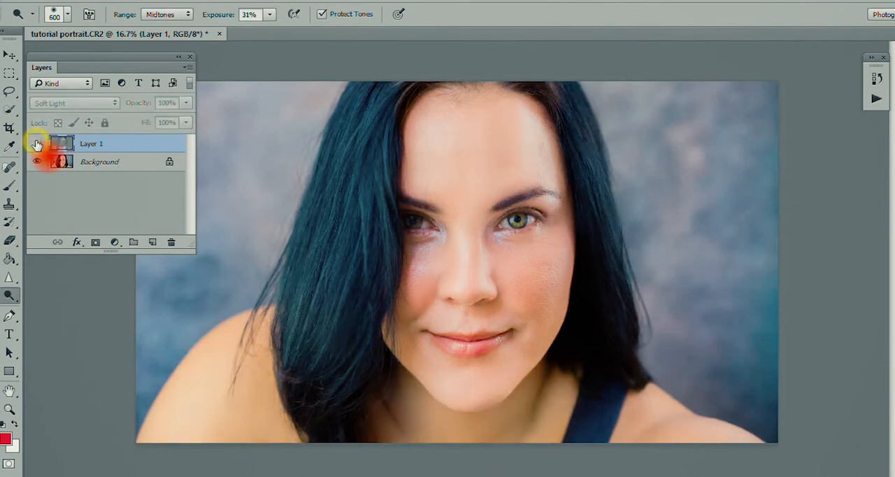
click(37, 144)
click(37, 143)
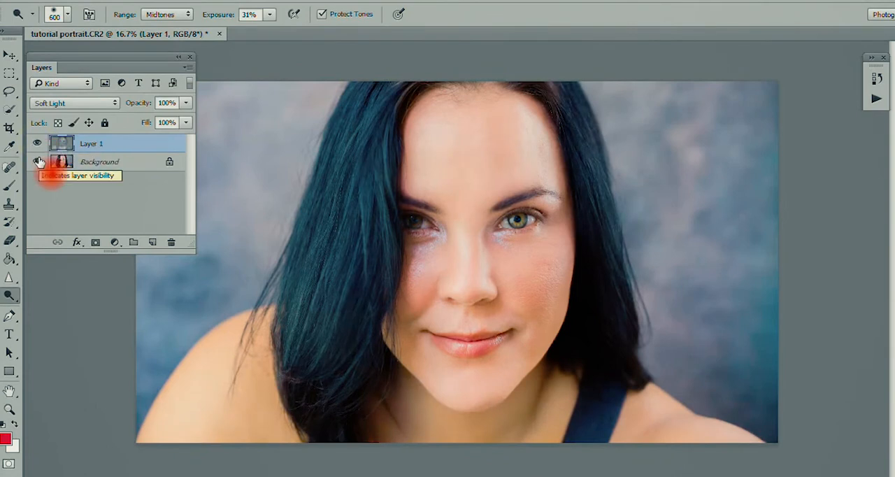
click(39, 161)
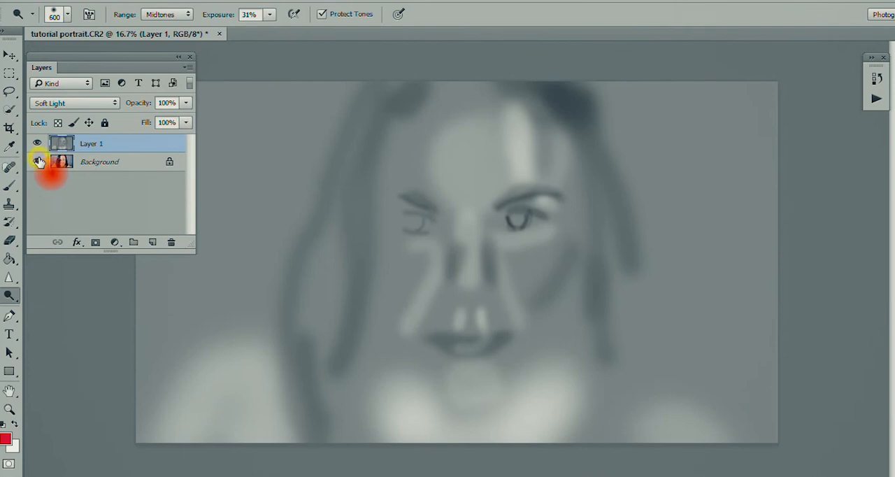
click(38, 161)
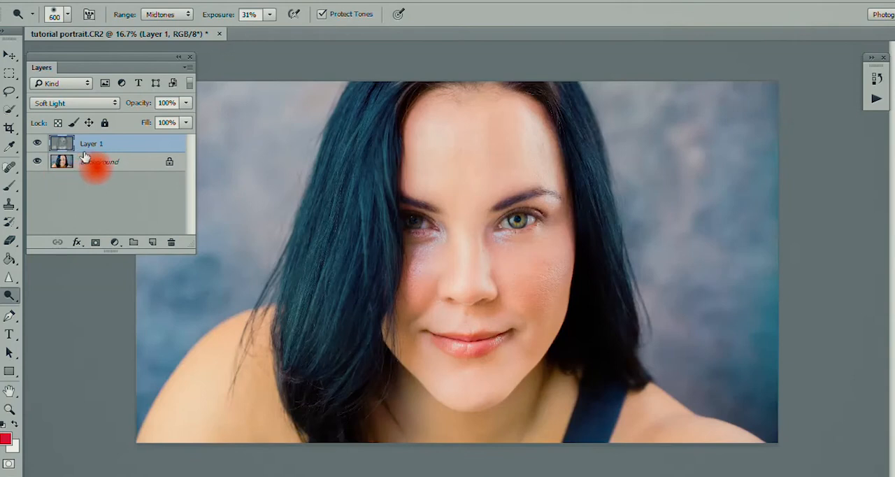
- Flatten the dodge and burn layer and the background into a single image
click(99, 169)
right_click(99, 169)
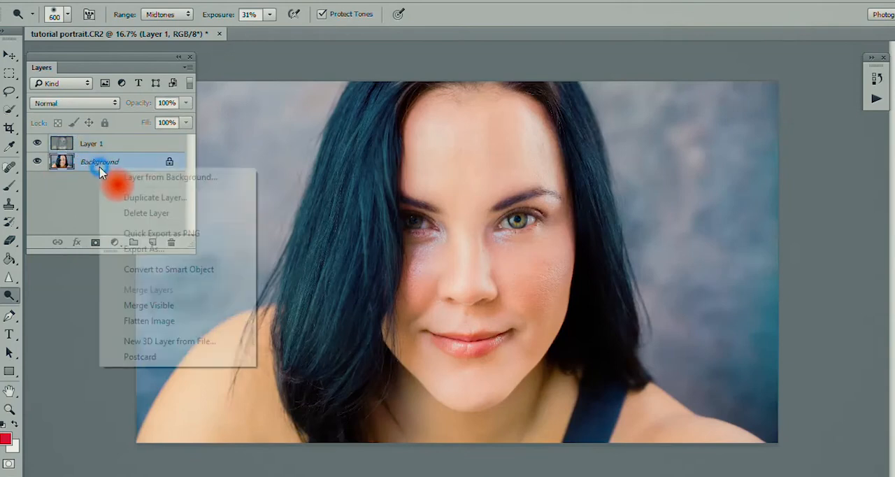
click(117, 321)
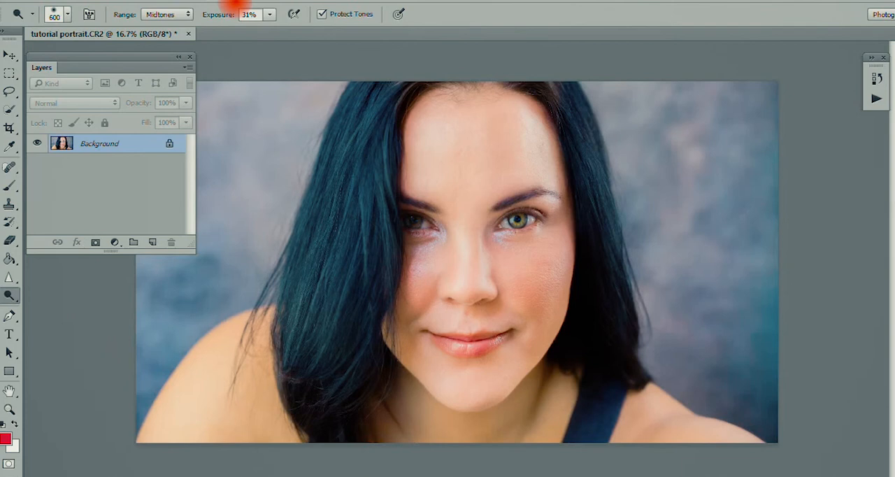
- Duplicate the background layer and open the Filter Gallery on the copy
key(ctrl+j)
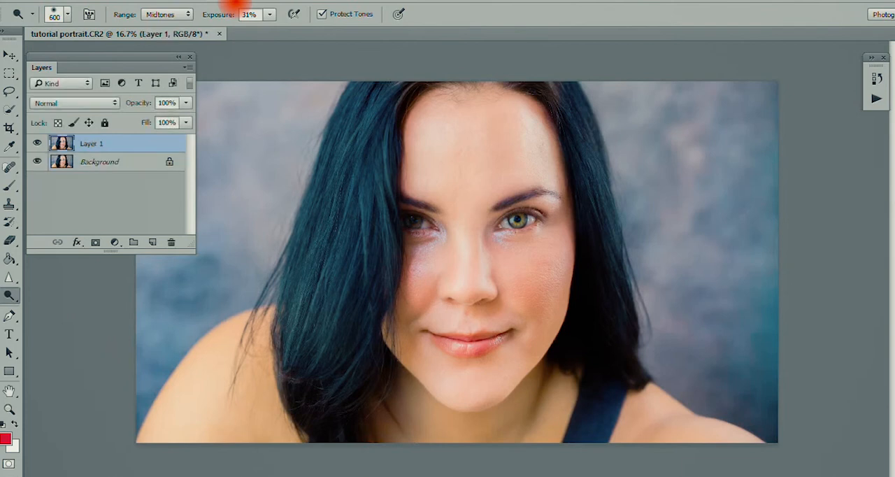
click(212, 1)
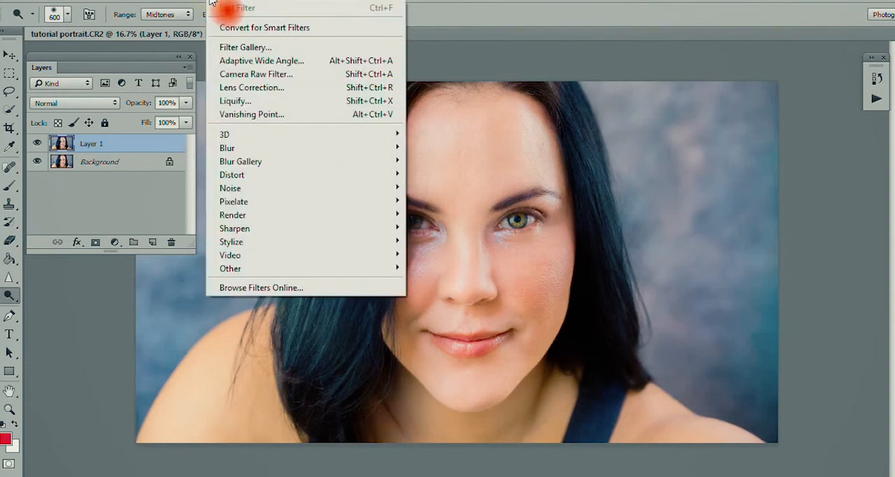
click(231, 45)
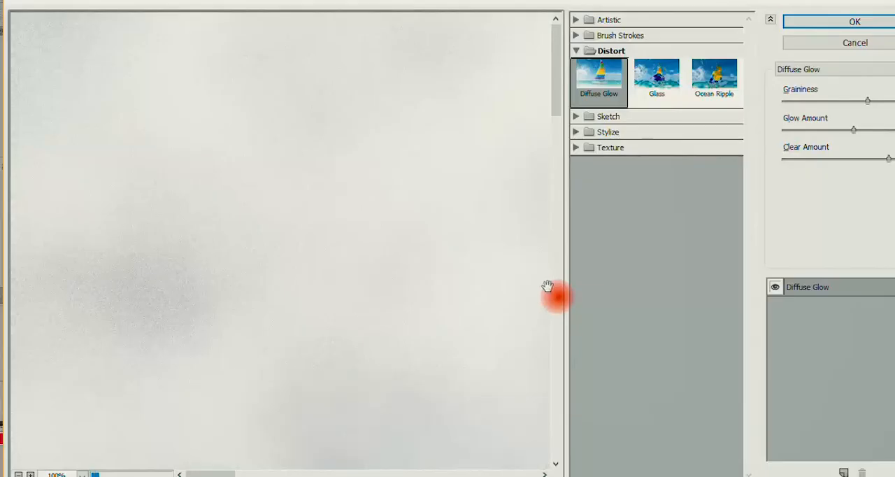
- Preview the Diffuse Glow distortion over the whole portrait and apply it to the duplicate layer
drag(496, 319, 224, 281)
click(19, 475)
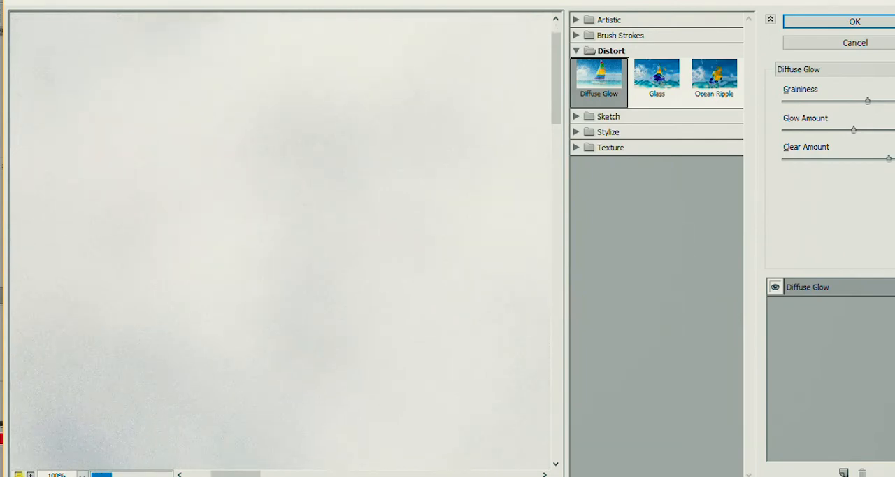
key(Return)
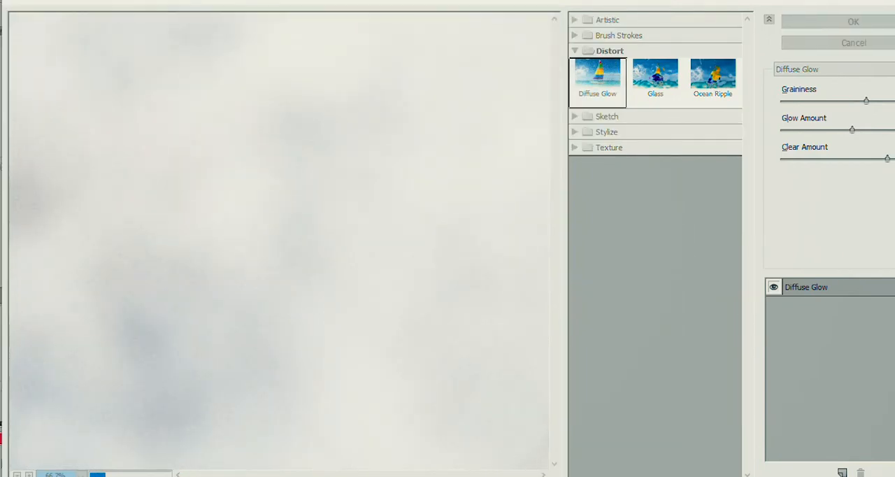
drag(355, 0, 575, 20)
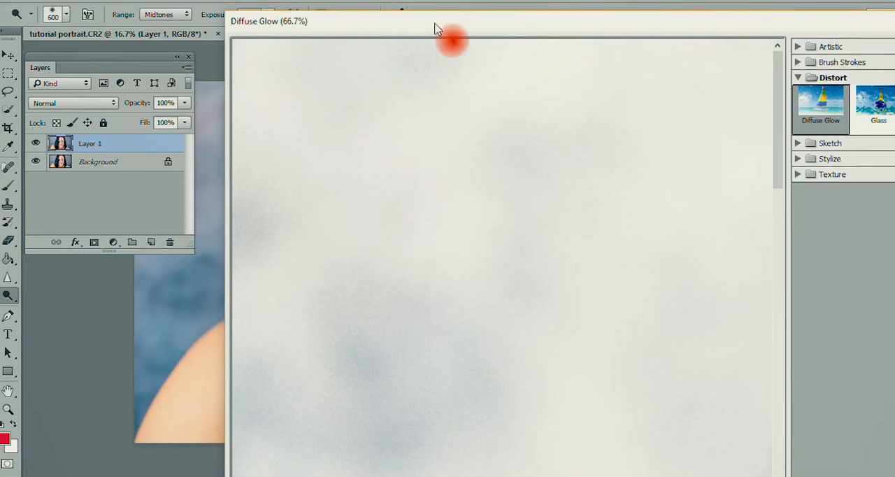
mouse_move(434, 24)
mouse_down()
mouse_move(271, 0)
mouse_move(254, 13)
mouse_up()
click(62, 473)
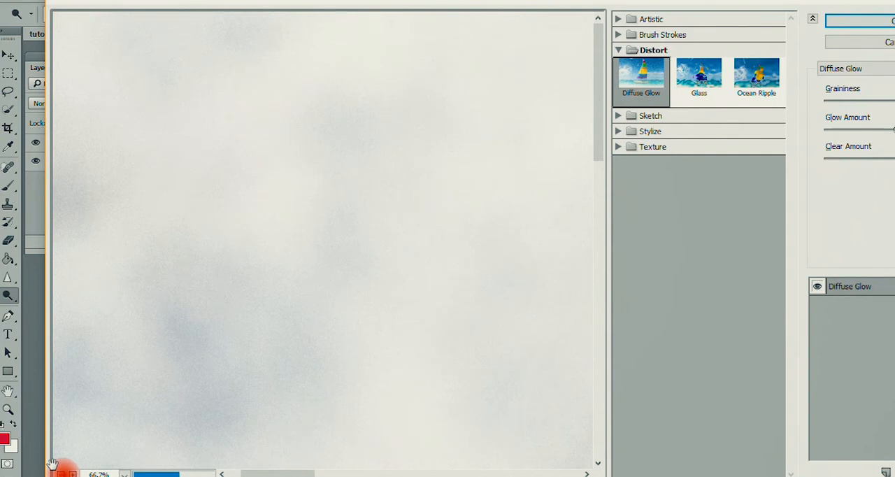
click(61, 473)
click(61, 473)
click(61, 473)
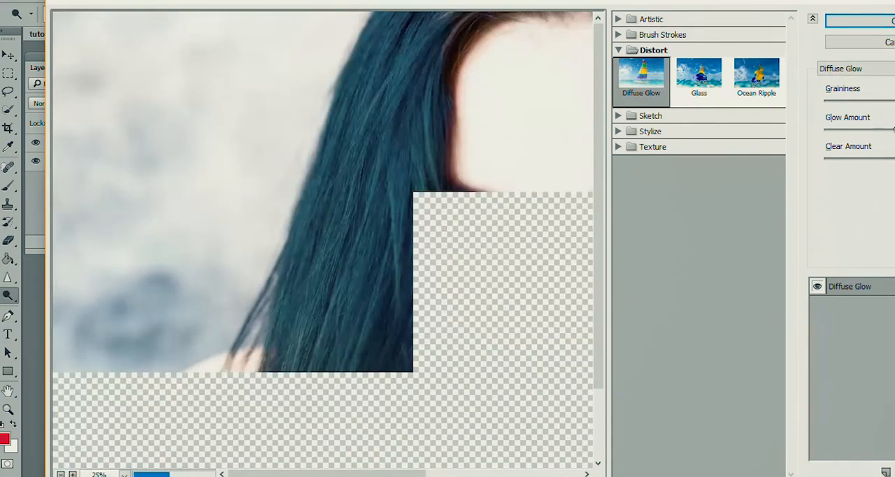
click(61, 474)
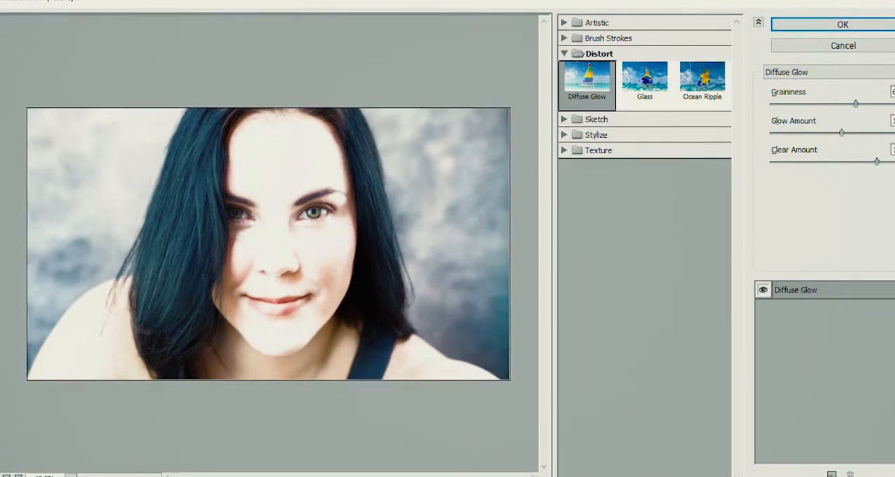
click(795, 26)
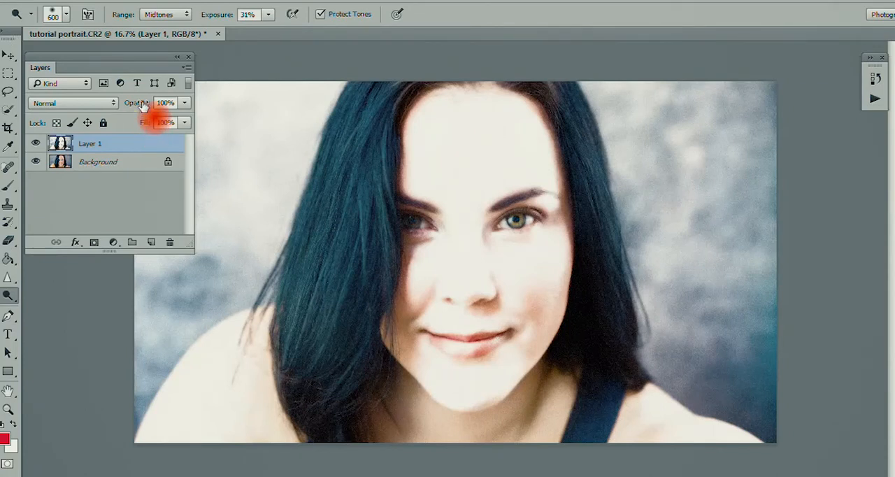
- Lower the opacity of the Diffuse Glow layer to 16% and compare the portrait with and without it
drag(142, 104, 35, 113)
drag(134, 105, 142, 106)
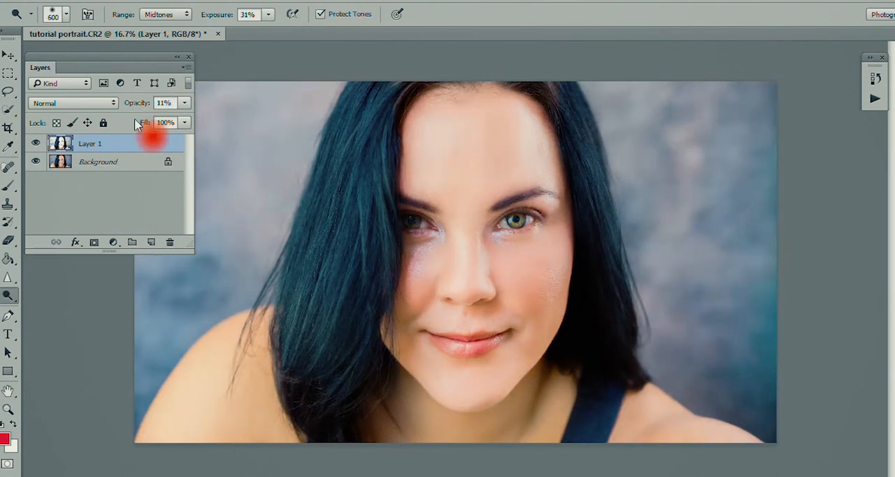
key(ctrl+minus)
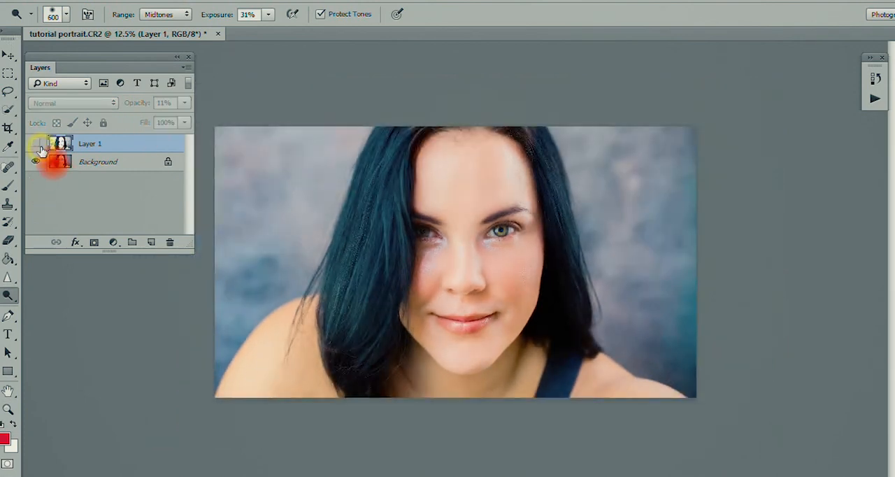
click(39, 146)
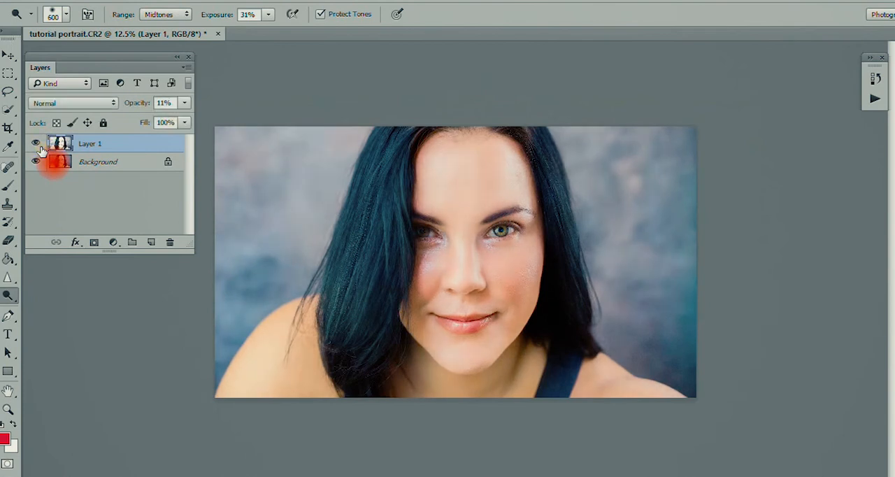
key(ctrl+plus)
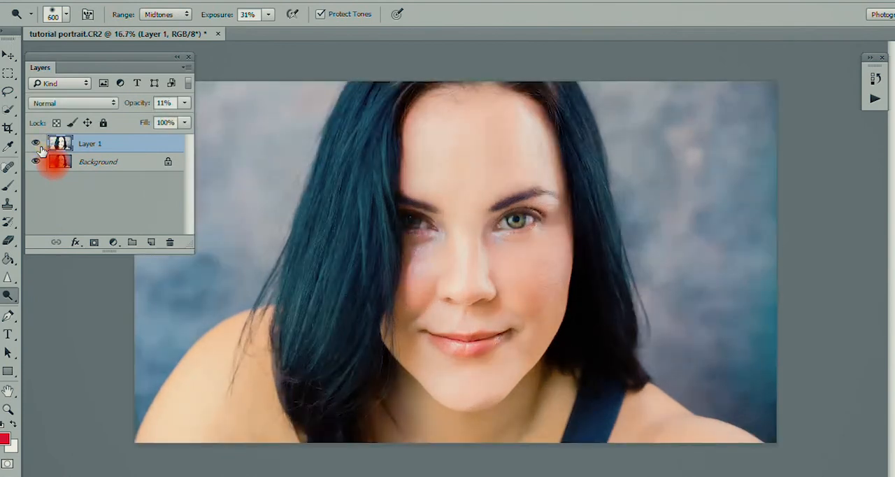
key(ctrl+plus)
drag(124, 101, 130, 105)
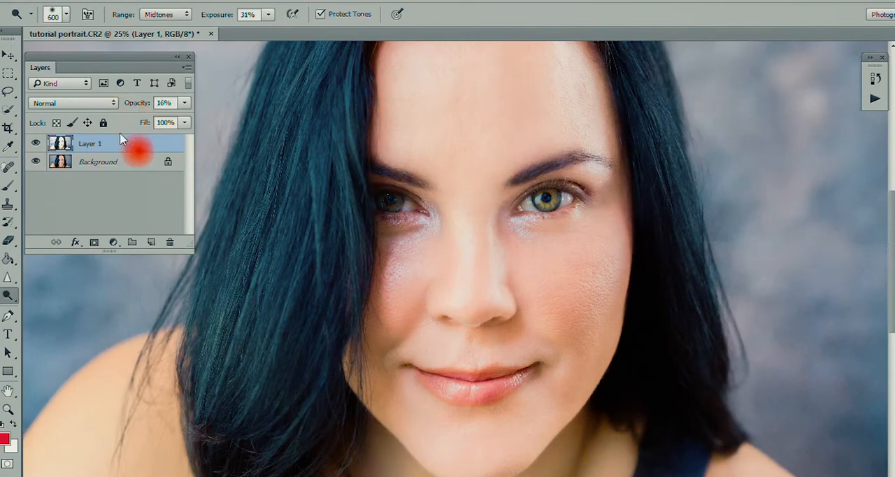
key(ctrl+minus)
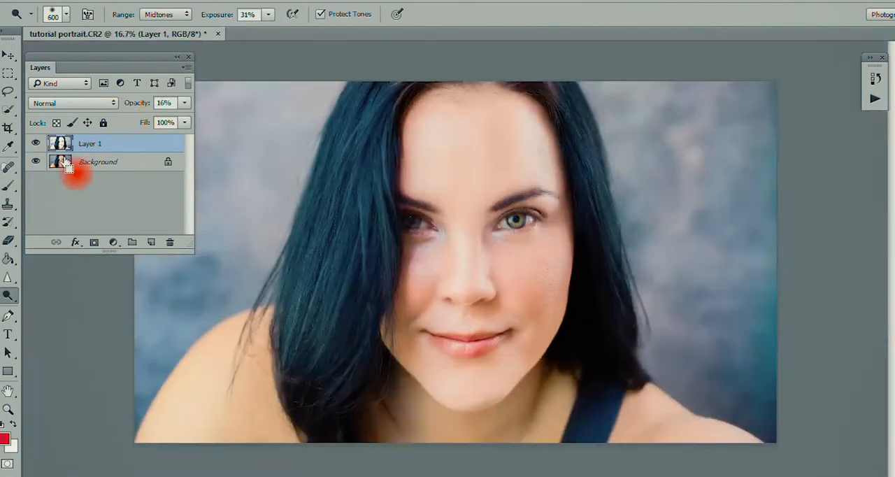
click(36, 143)
click(35, 143)
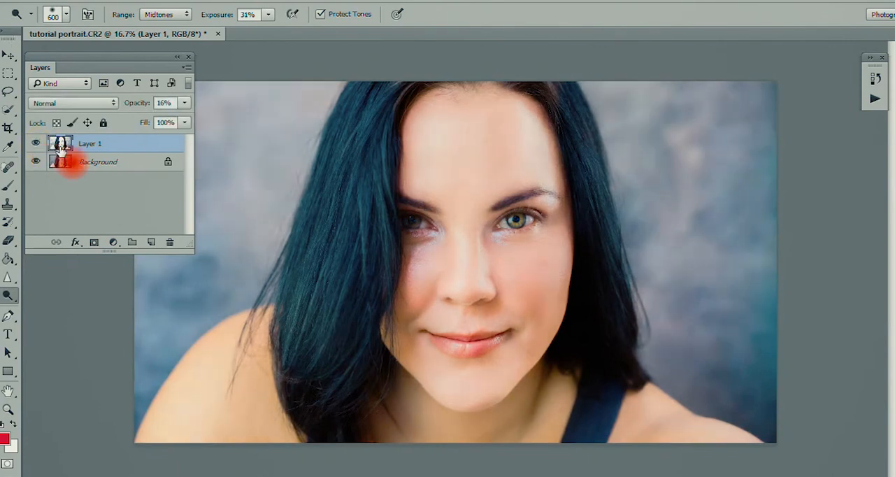
- Flatten the image and add a Gradient Map adjustment layer using the copper-brown preset gradient
right_click(106, 159)
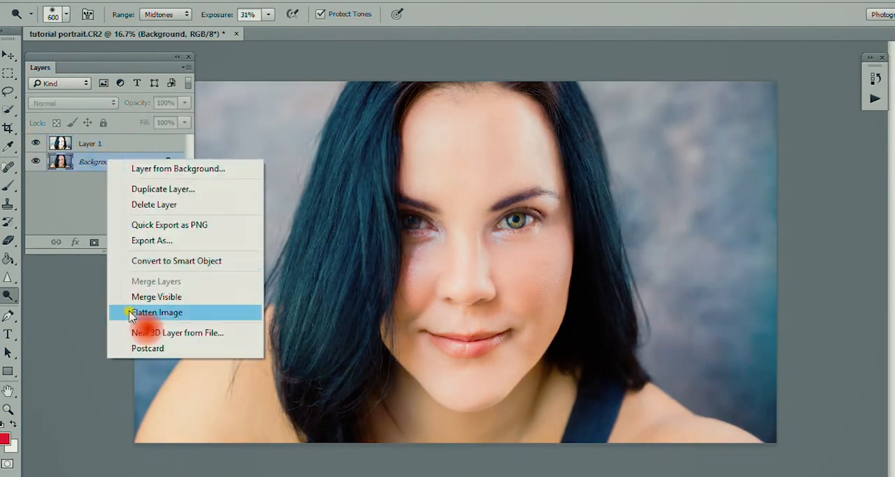
click(139, 312)
click(113, 242)
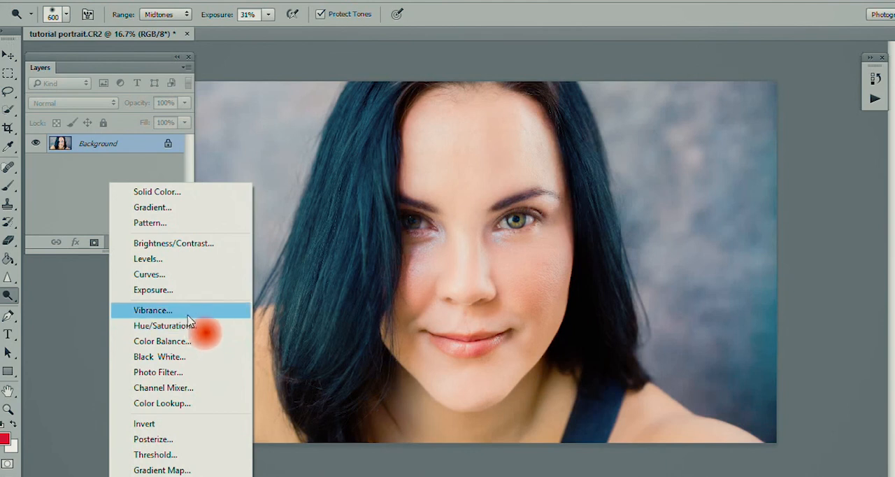
click(185, 470)
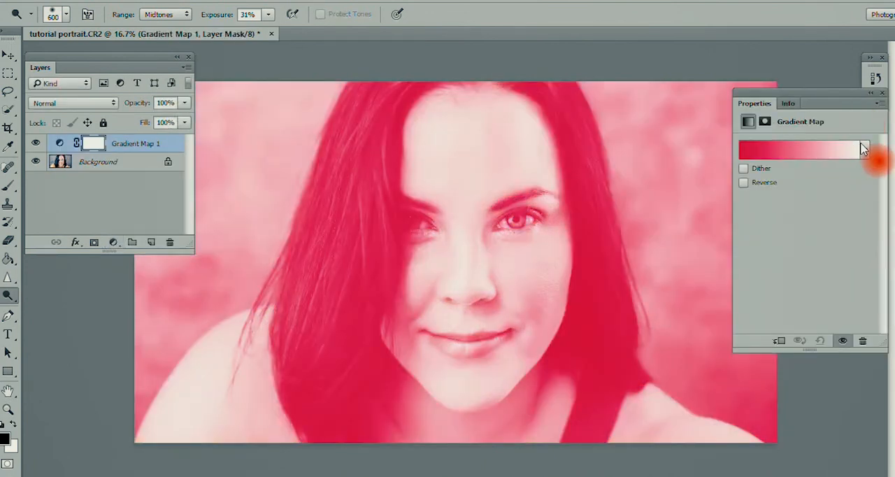
click(865, 149)
click(842, 203)
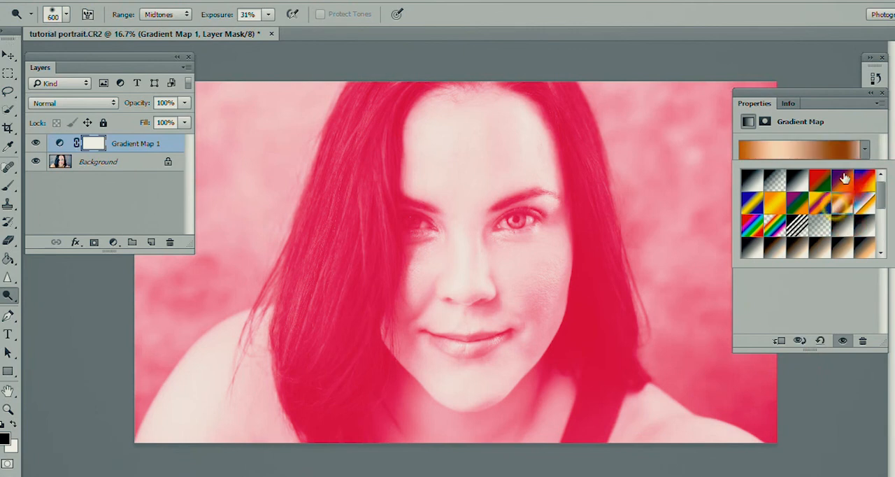
drag(844, 98, 817, 100)
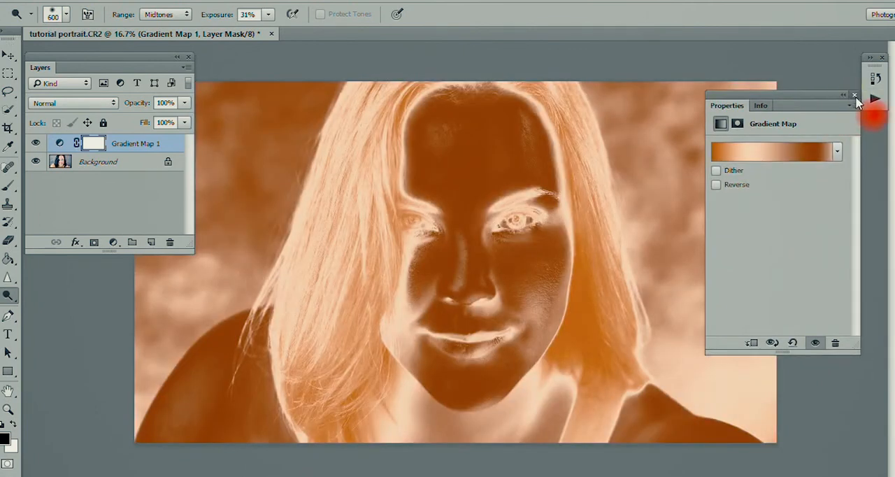
click(854, 96)
- Set the gradient map layer's blend mode to Soft Light and its opacity to 11%
click(111, 103)
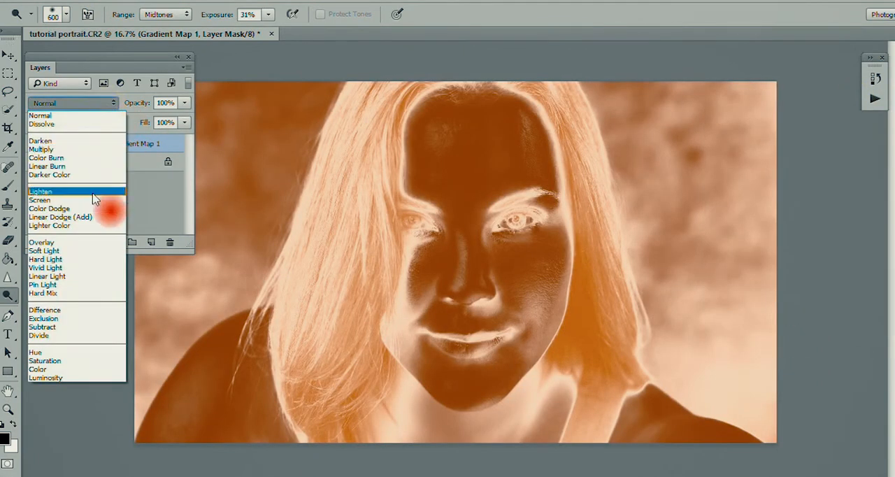
click(79, 250)
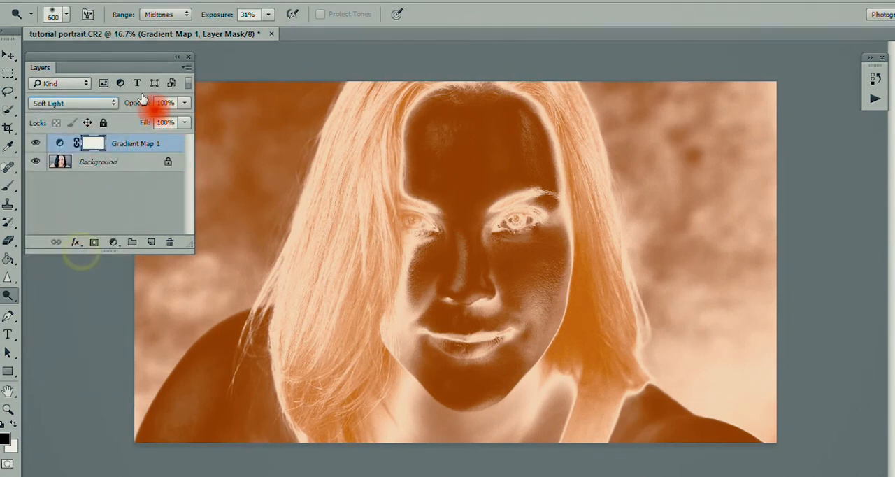
drag(143, 98, 13, 94)
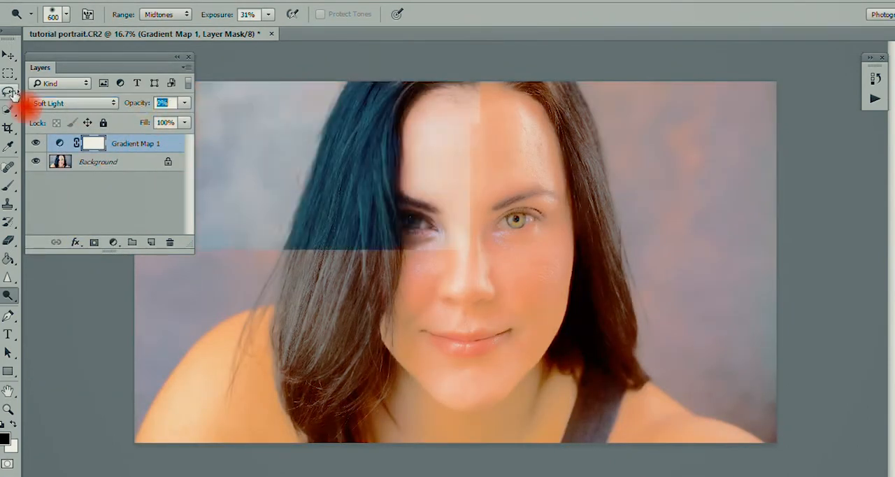
drag(131, 106, 139, 107)
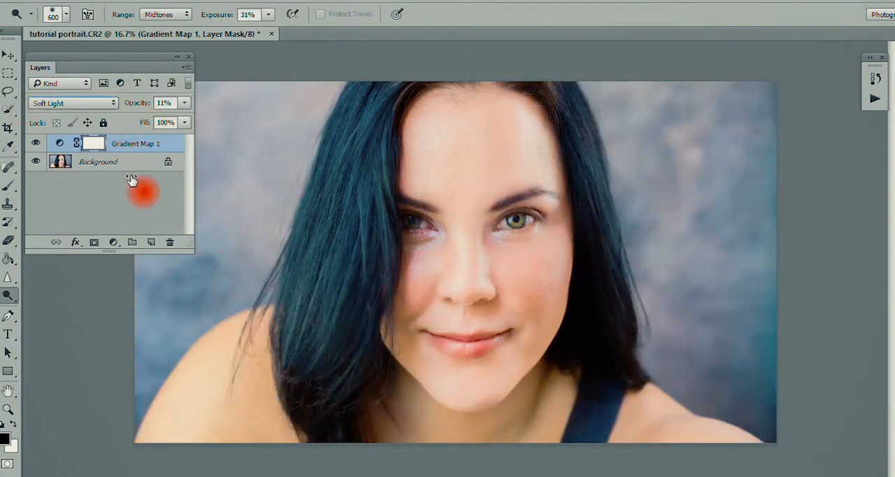
- Paint black over both eyes on the gradient map's layer mask with a size 150 brush
click(7, 187)
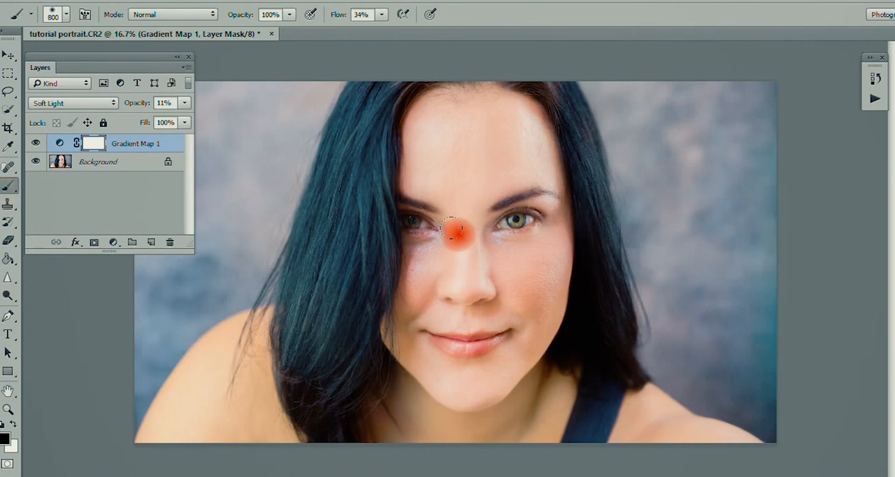
key(bracketleft)
key(bracketleft)
key(bracketleft)
key(bracketleft)
key(bracketleft)
key(bracketleft)
key(bracketleft)
key(bracketleft)
key(bracketleft)
key(bracketleft)
key(bracketleft)
key(bracketleft)
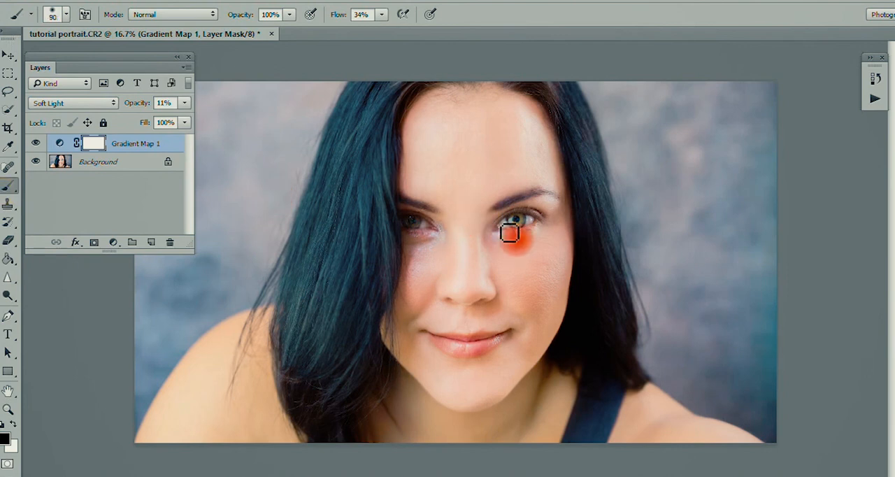
key(bracketright)
key(bracketright)
key(bracketright)
key(bracketright)
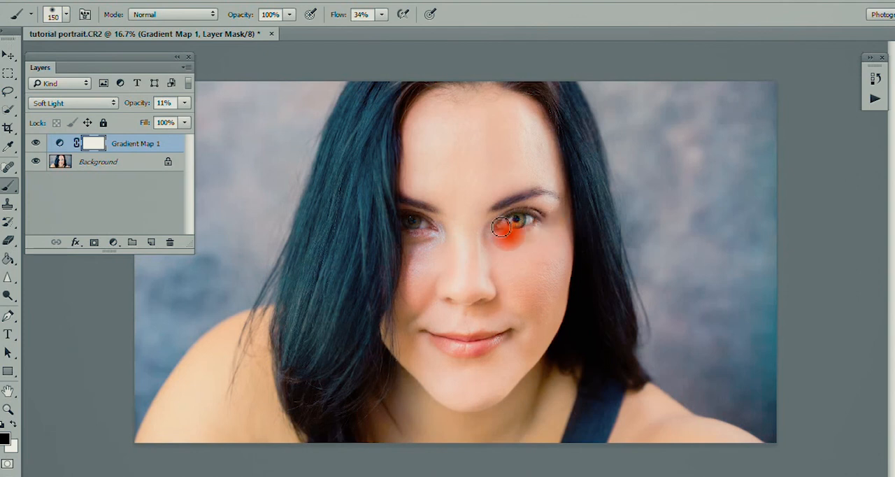
mouse_move(413, 222)
mouse_down()
mouse_move(434, 234)
mouse_move(404, 224)
mouse_up()
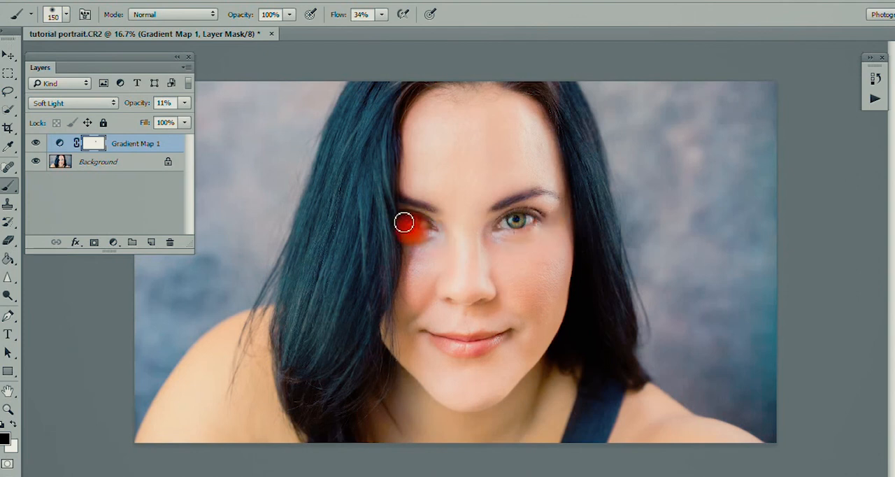
- Compare the full portrait with and without the gradient map's colour toning
click(37, 143)
click(37, 143)
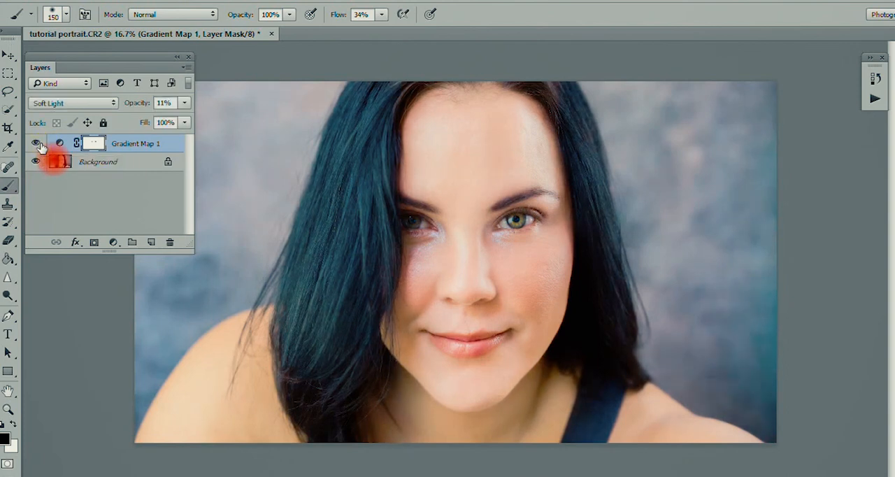
key(ctrl+minus)
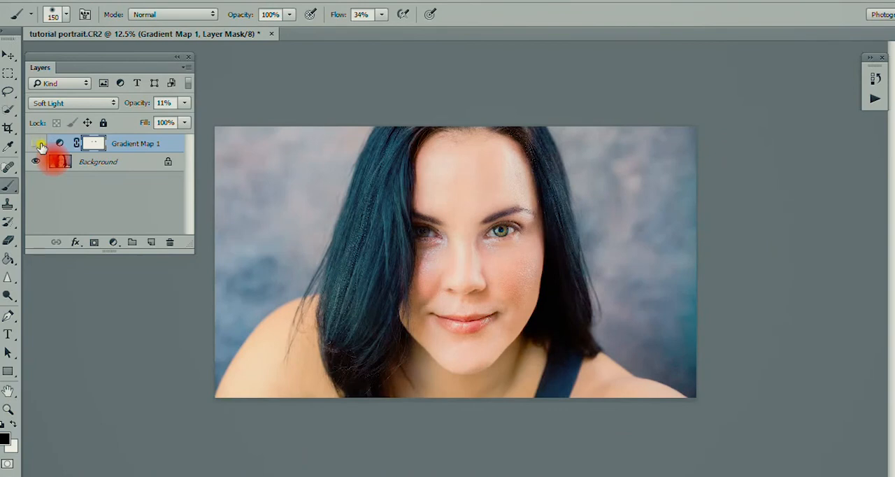
click(37, 143)
click(37, 143)
click(37, 144)
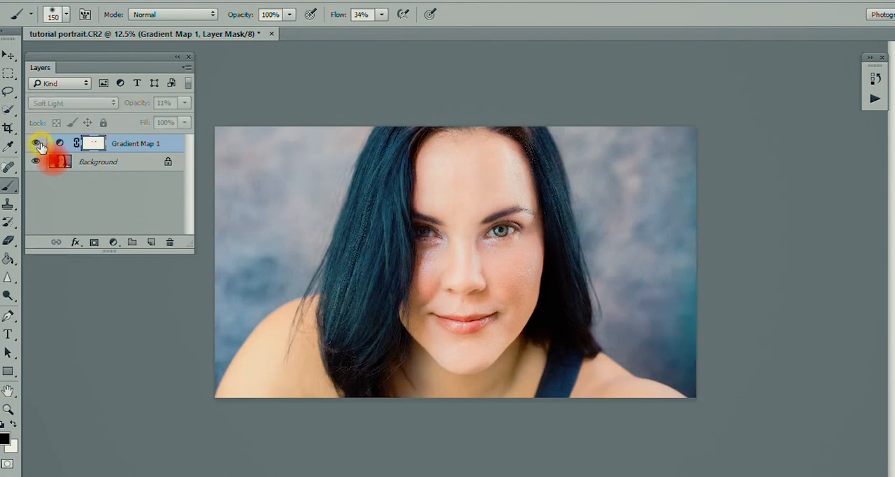
click(37, 143)
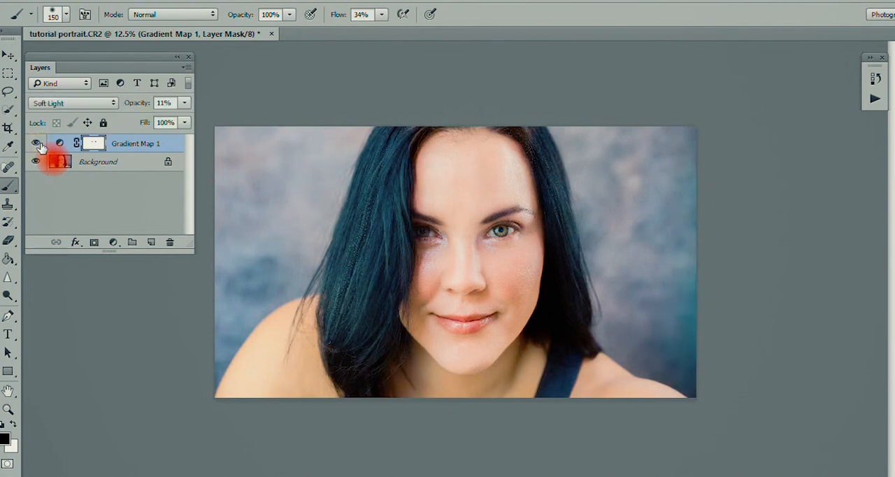
- Flatten the image and add a Levels adjustment layer with the black input level at 6, comparing before and after
right_click(117, 168)
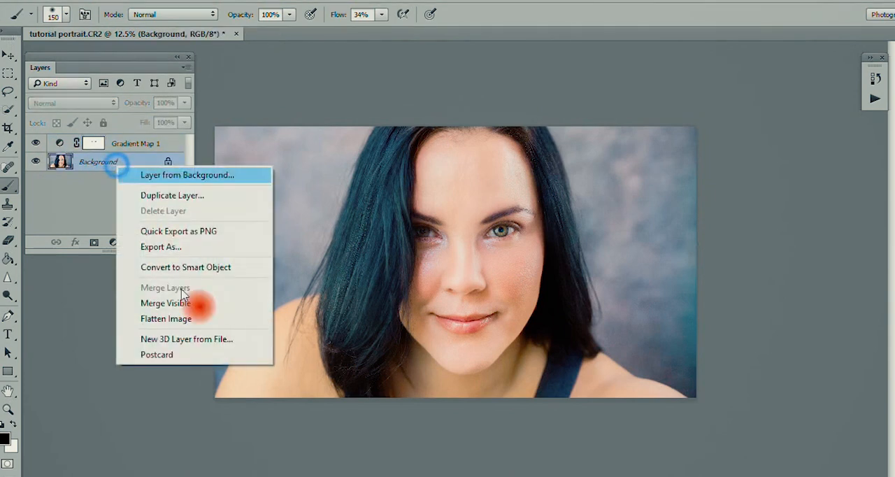
click(221, 327)
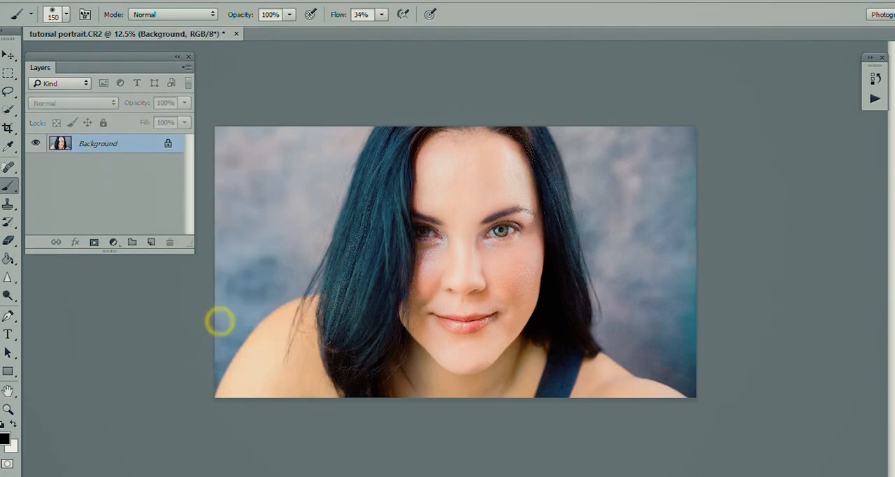
click(113, 242)
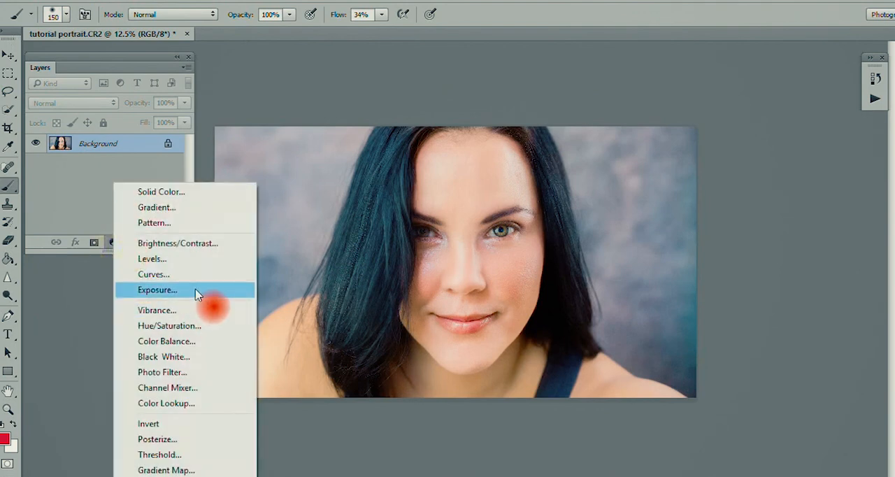
click(189, 260)
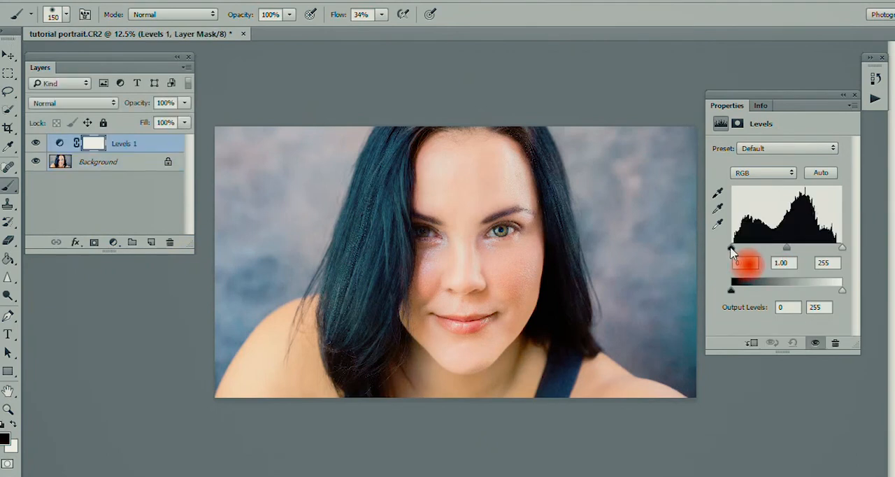
drag(734, 250, 735, 249)
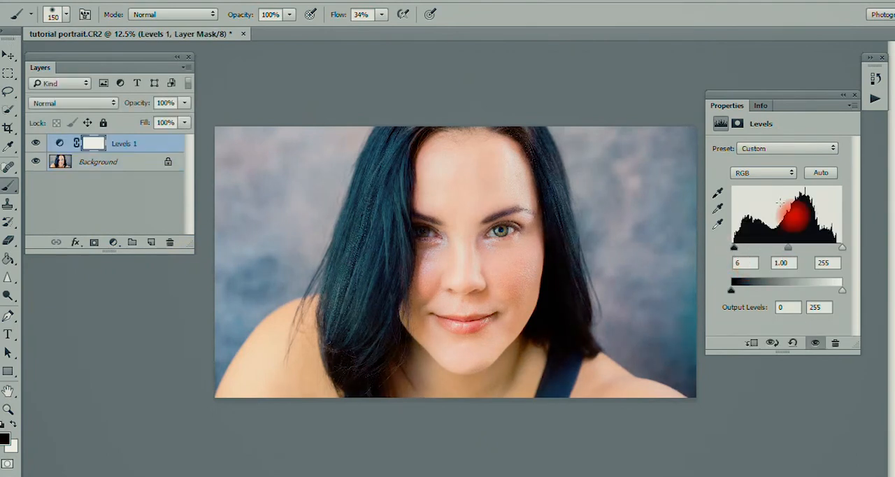
click(854, 95)
click(35, 149)
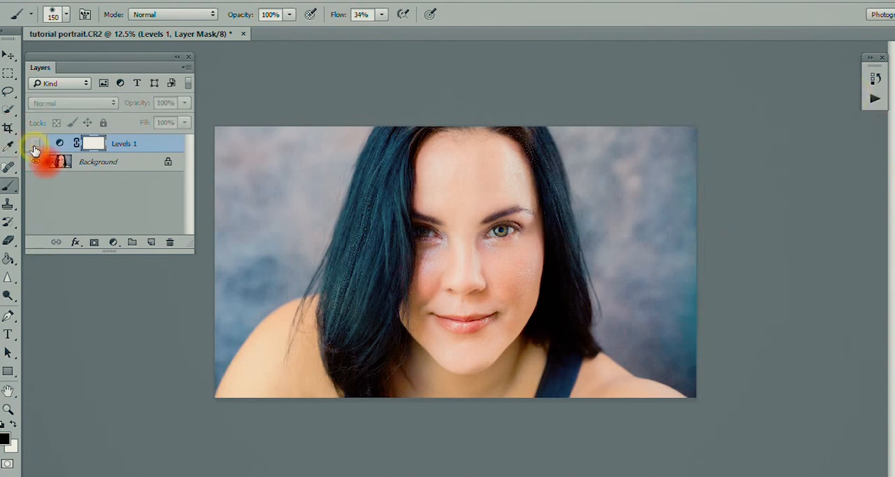
click(35, 149)
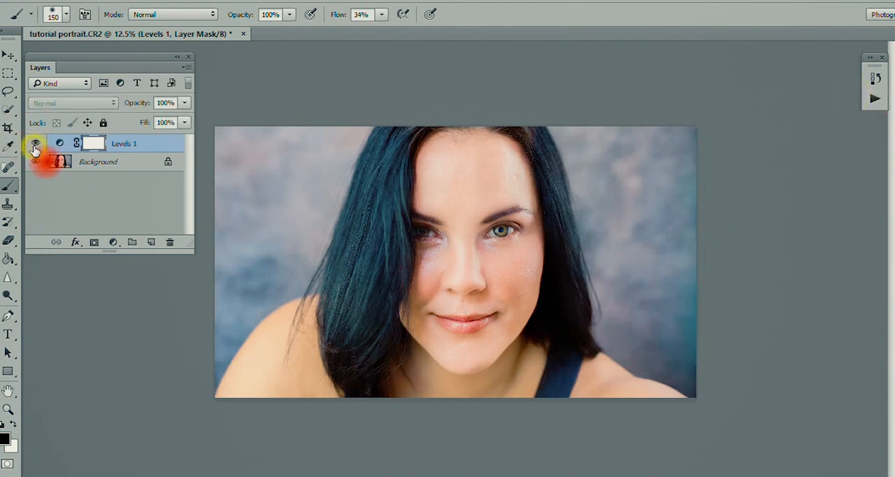
- Flatten the Levels adjustment into the background and save the portrait as a baseline standard JPEG at maximum quality 12
right_click(123, 170)
click(172, 323)
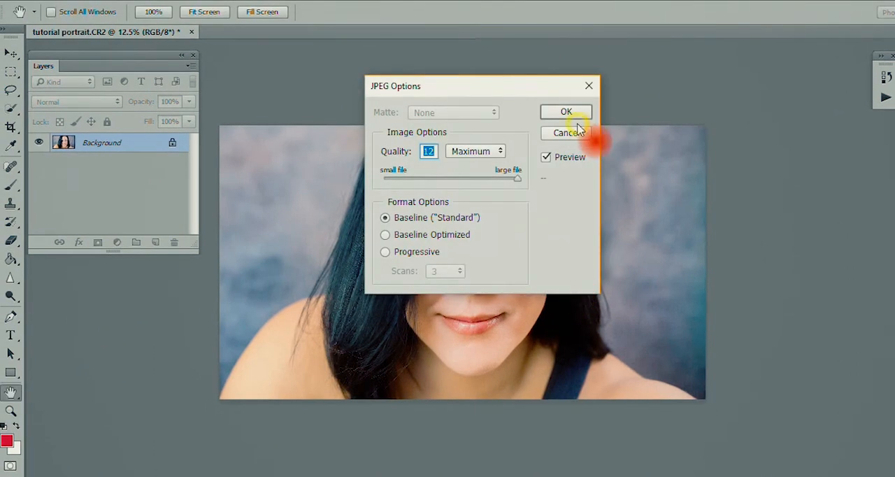
click(576, 129)
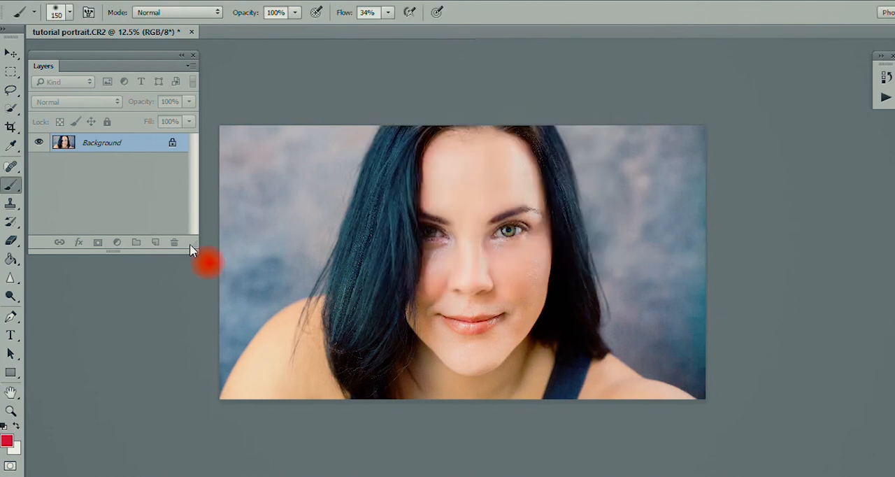
key(ctrl+plus)
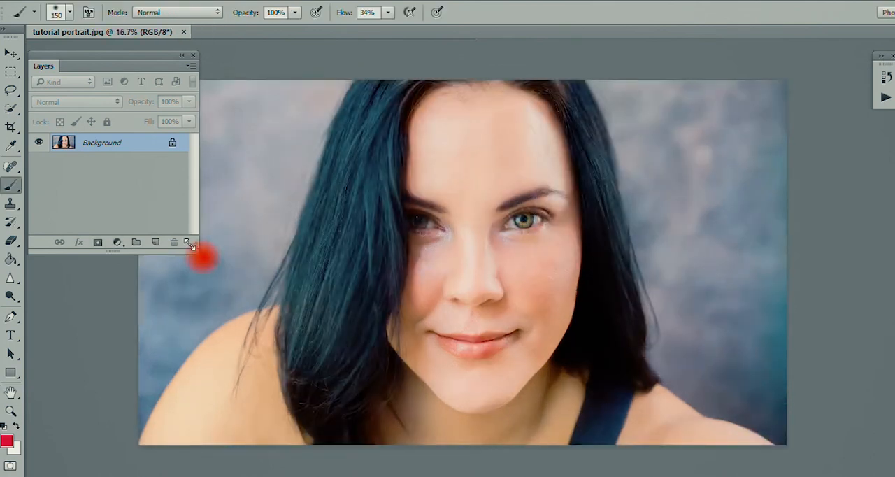